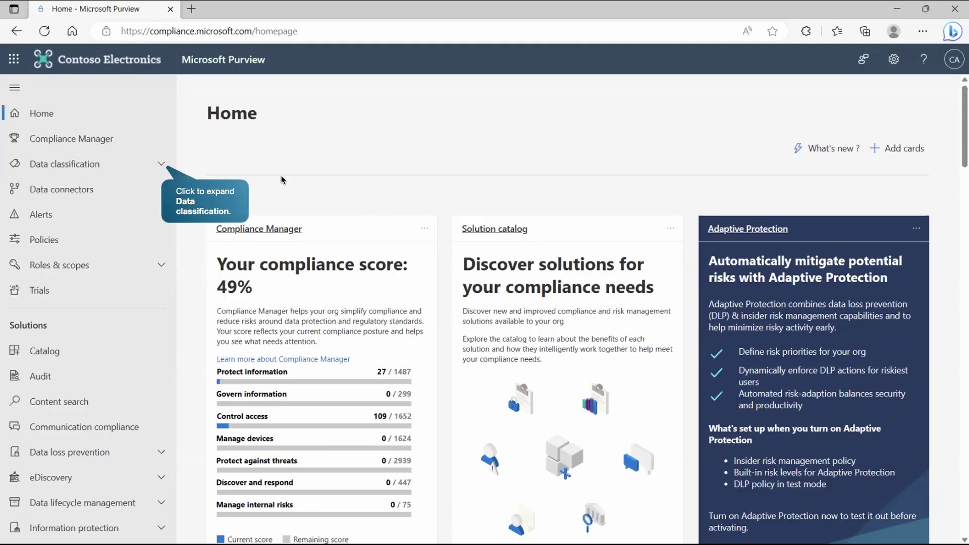
- Open the Classifiers page under Data classification and look over the trainable classifier definitions documentation in a separate browser tab, closing it when done
{"action": "left_click", "coordinate": [161, 165]}
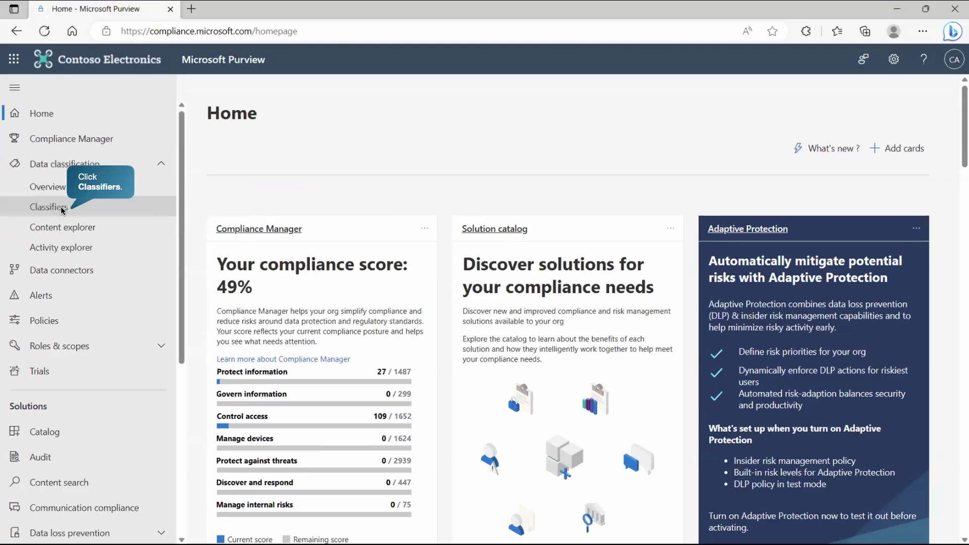
{"action": "left_click", "coordinate": [48, 207]}
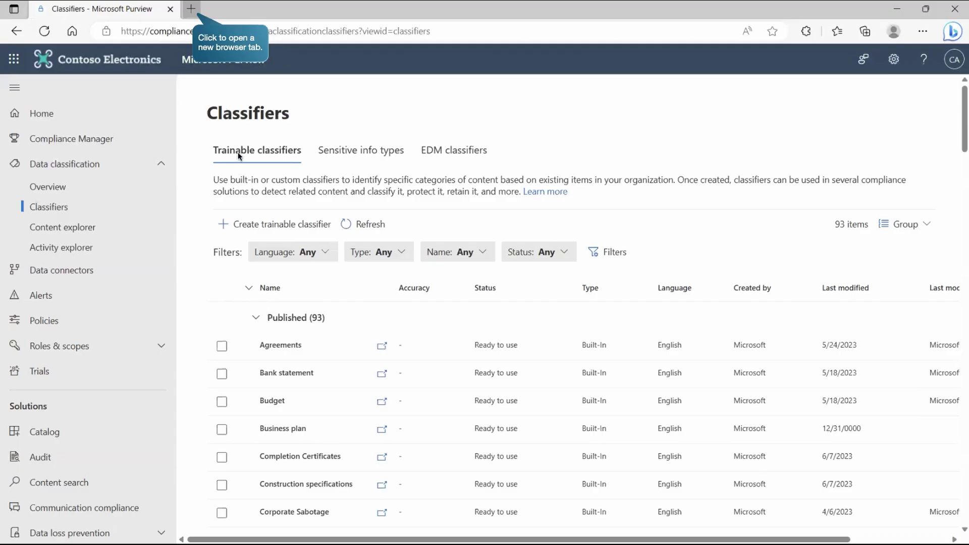
{"action": "left_click", "coordinate": [191, 10]}
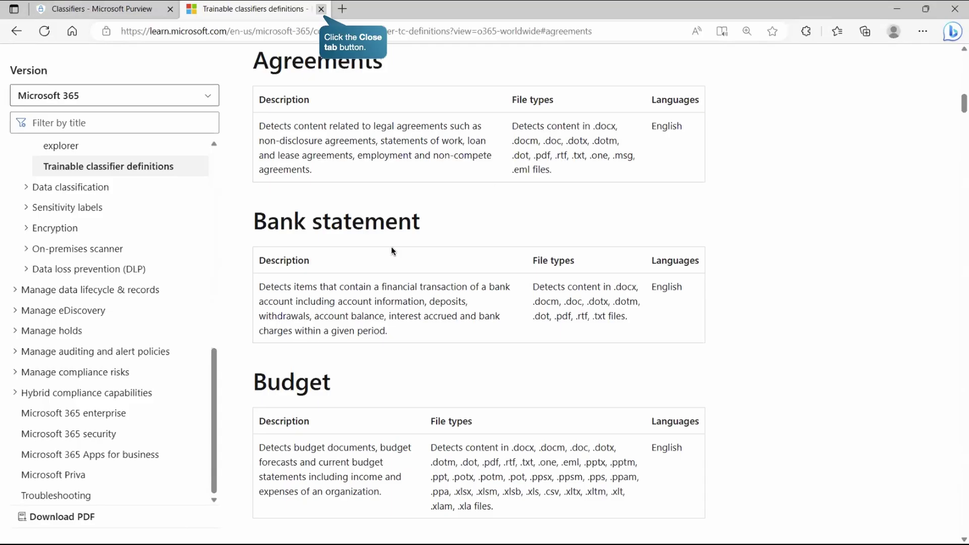
{"action": "key", "text": "ctrl+w"}
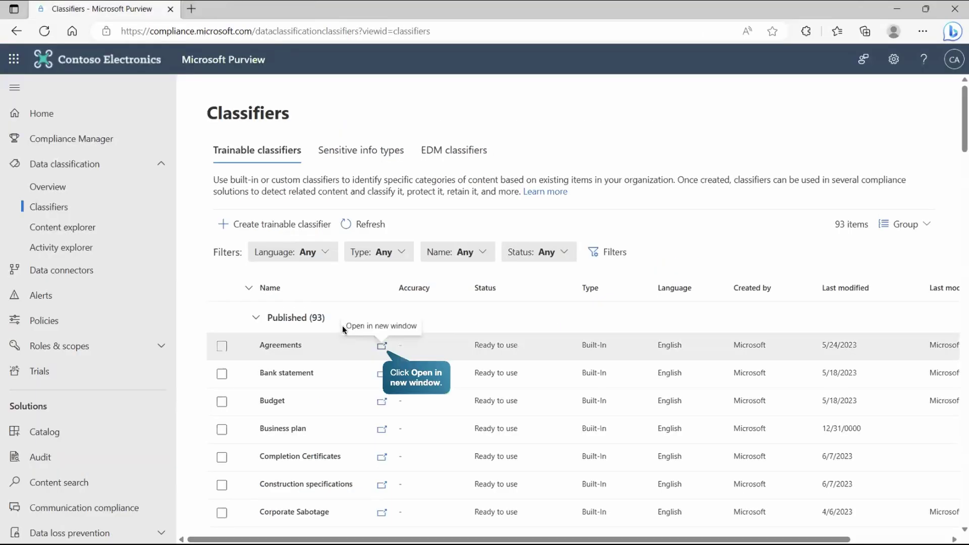
- Open the Agreements classifier in a new window and browse its matched items down to the SharePoint USSales site
{"action": "left_click", "coordinate": [382, 347]}
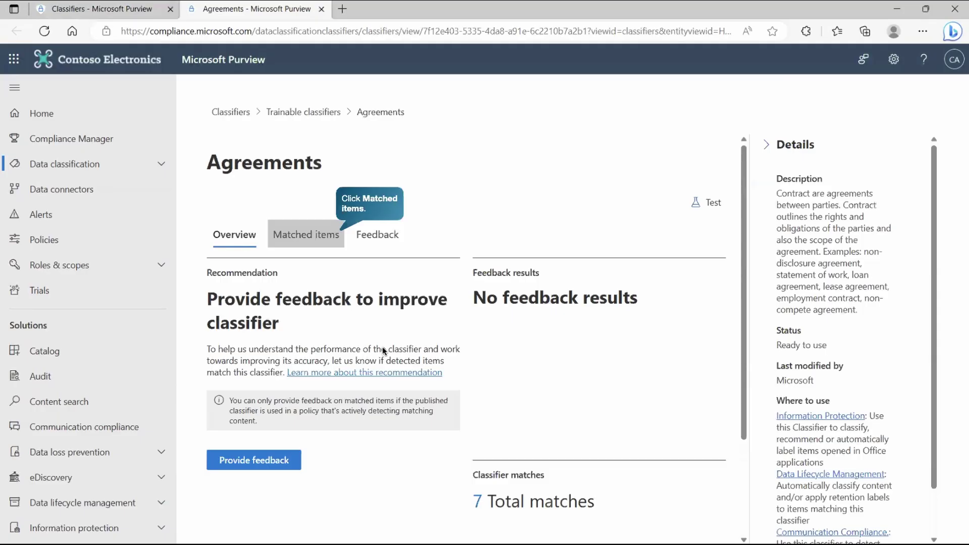
{"action": "left_click", "coordinate": [309, 234]}
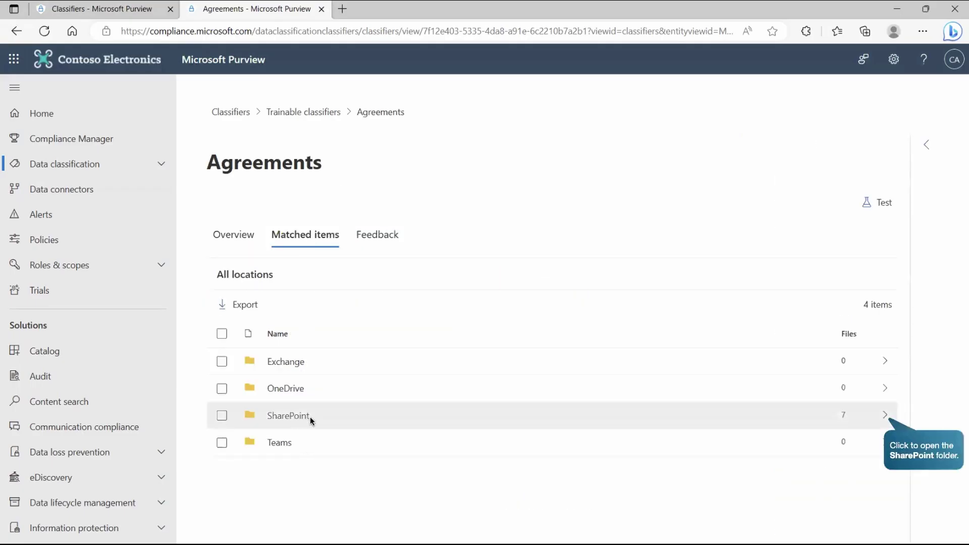
{"action": "left_click", "coordinate": [289, 415]}
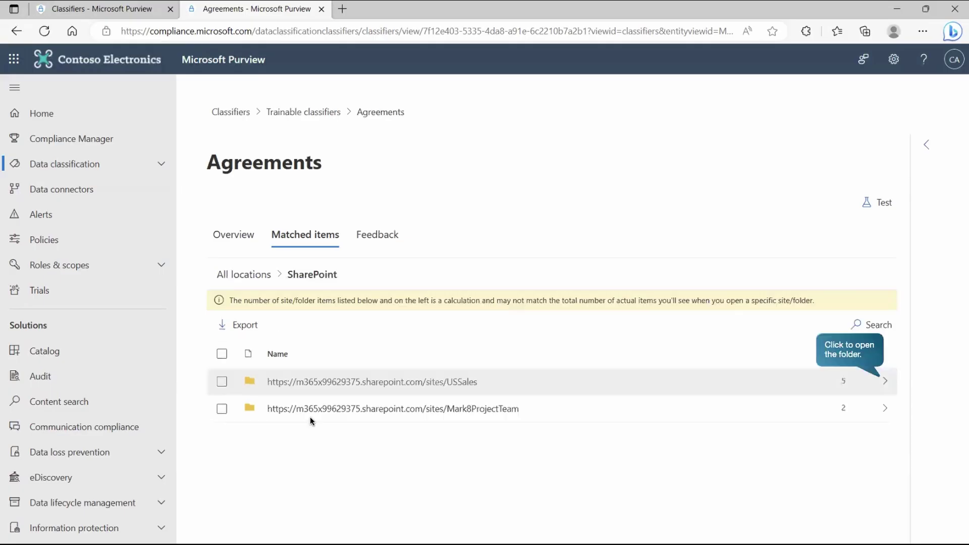
{"action": "left_click", "coordinate": [473, 381]}
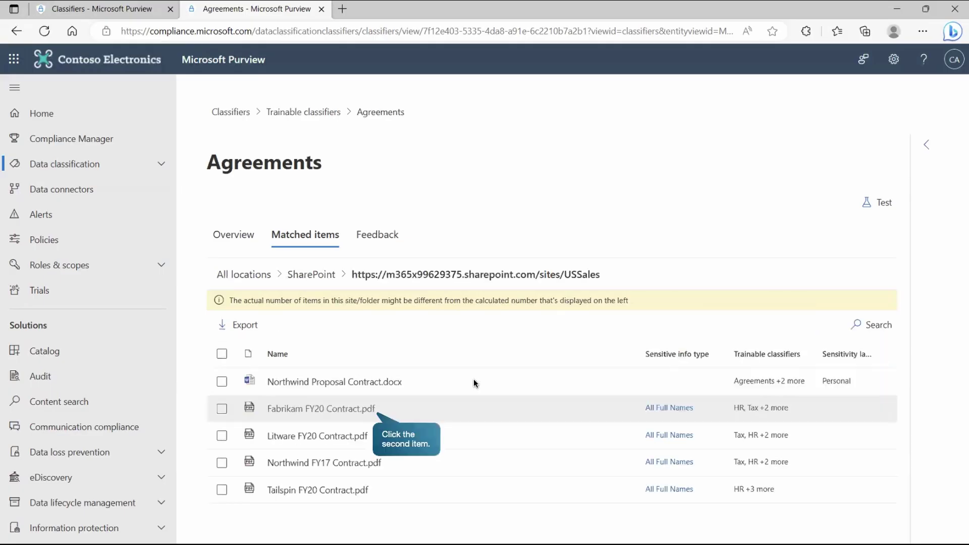
- Review the source and details of Fabrikam FY20 Contract.pdf in full screen, then close the file and the Agreements classifier
{"action": "left_click", "coordinate": [344, 413]}
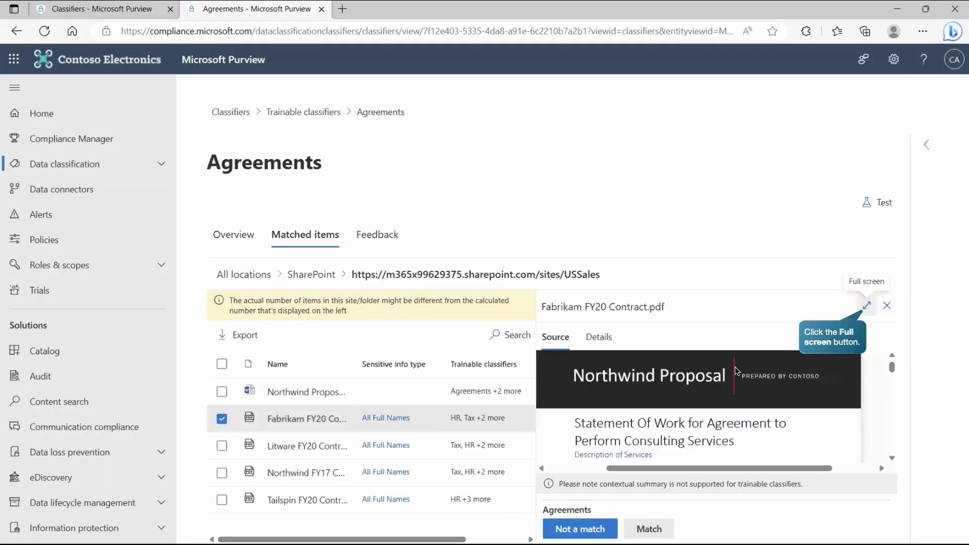
{"action": "left_click", "coordinate": [866, 306]}
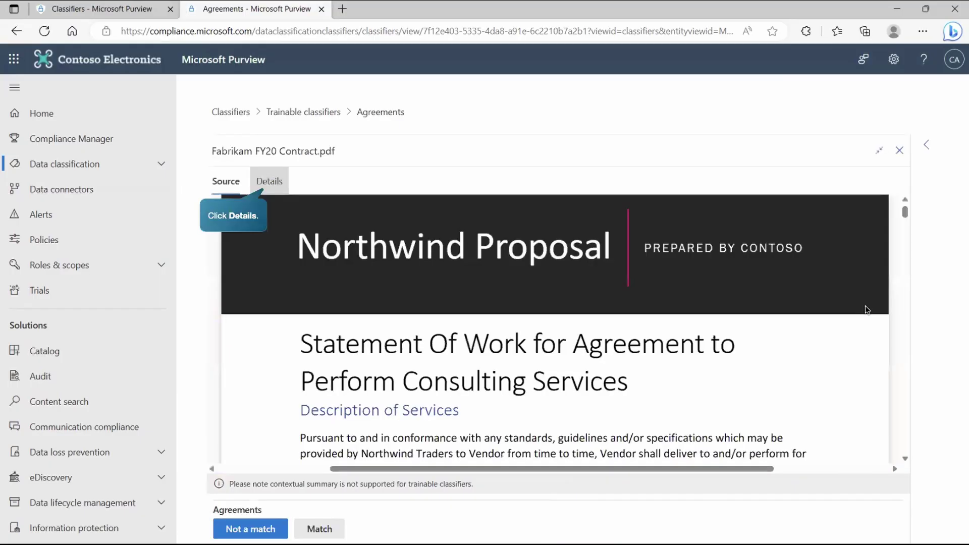
{"action": "left_click", "coordinate": [273, 181]}
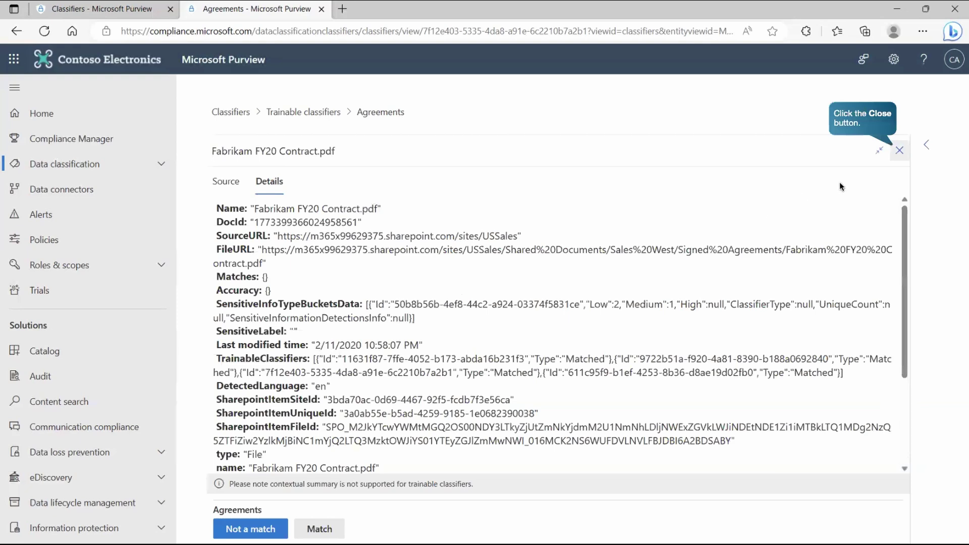
{"action": "left_click", "coordinate": [900, 153]}
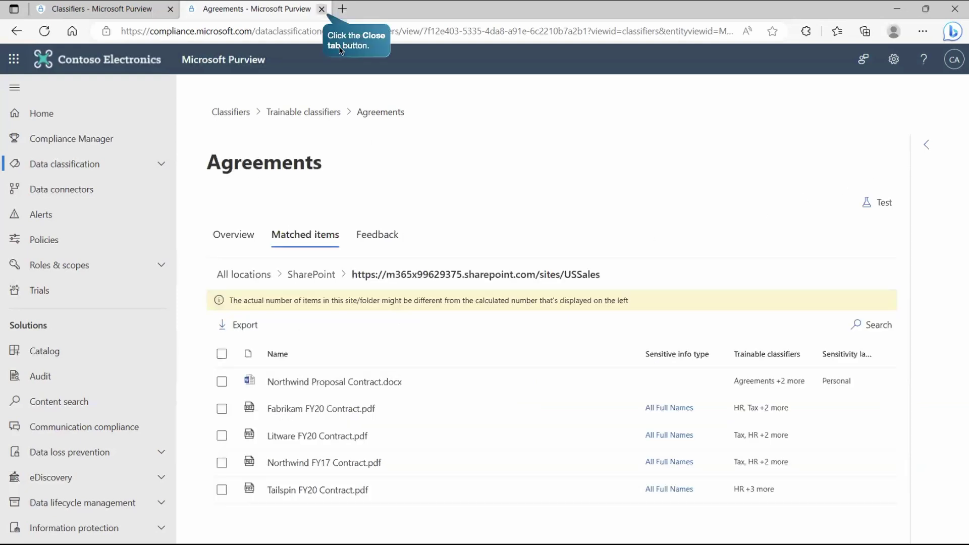
{"action": "left_click", "coordinate": [322, 13]}
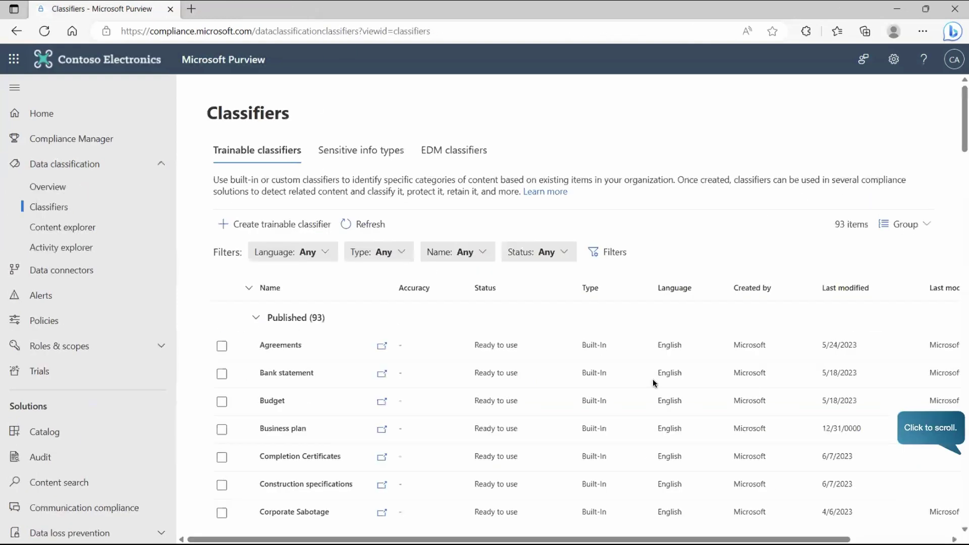
- View the Source code classifier's overview in a new window, close it, and look through the rest of the classifier list
{"action": "left_click", "coordinate": [951, 438]}
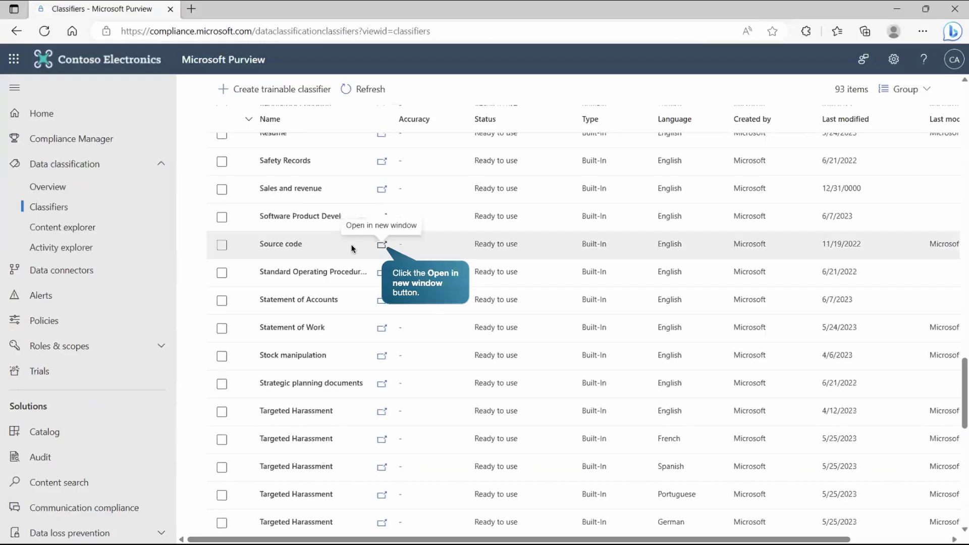
{"action": "left_click", "coordinate": [381, 245]}
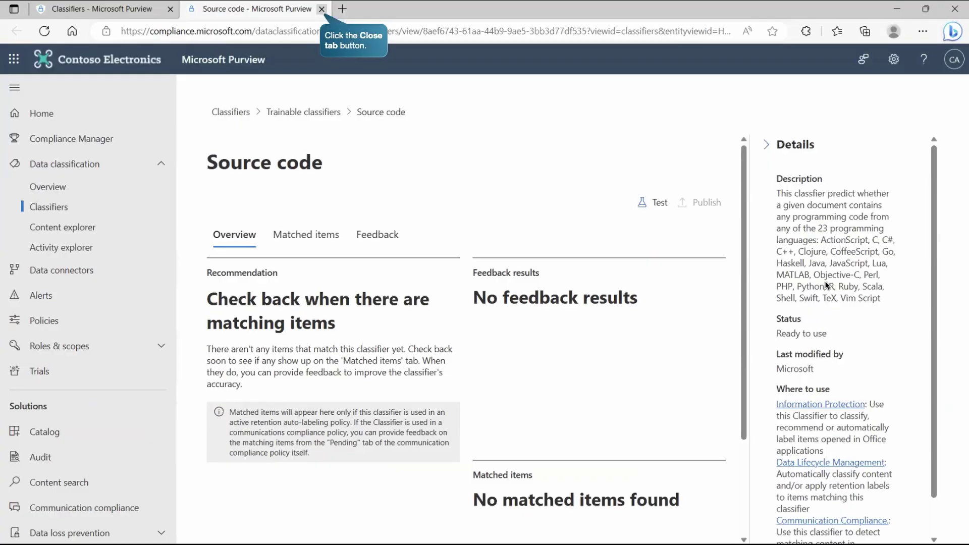
{"action": "left_click", "coordinate": [321, 9]}
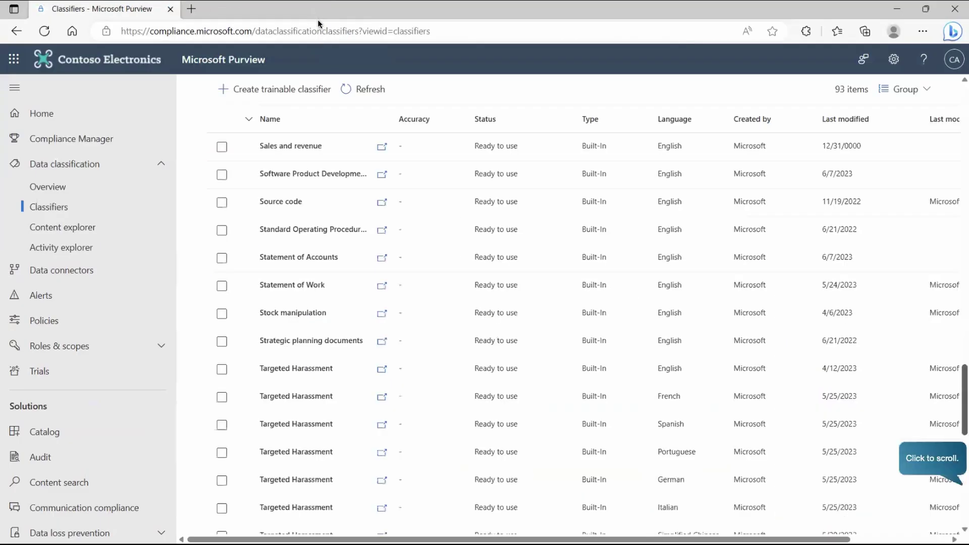
{"action": "left_click", "coordinate": [931, 478]}
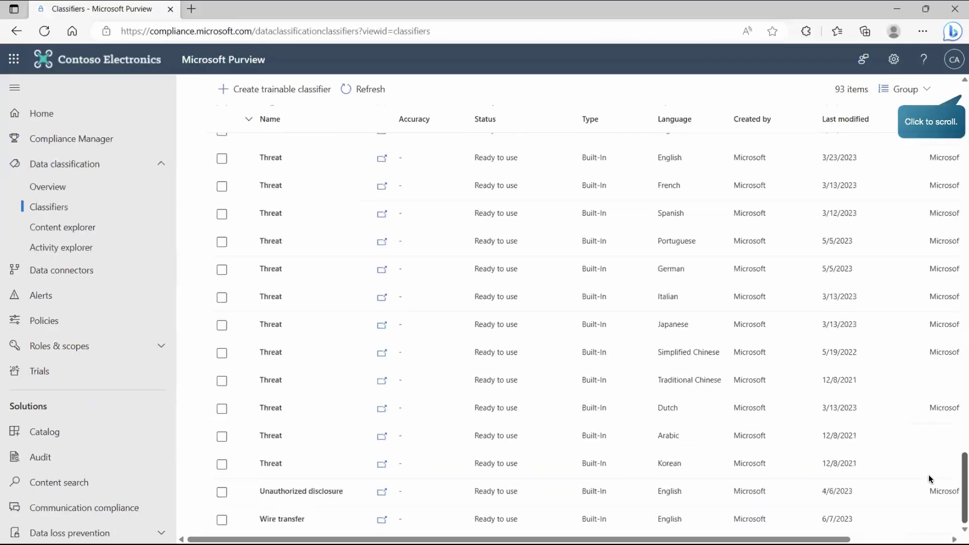
{"action": "left_click", "coordinate": [953, 104]}
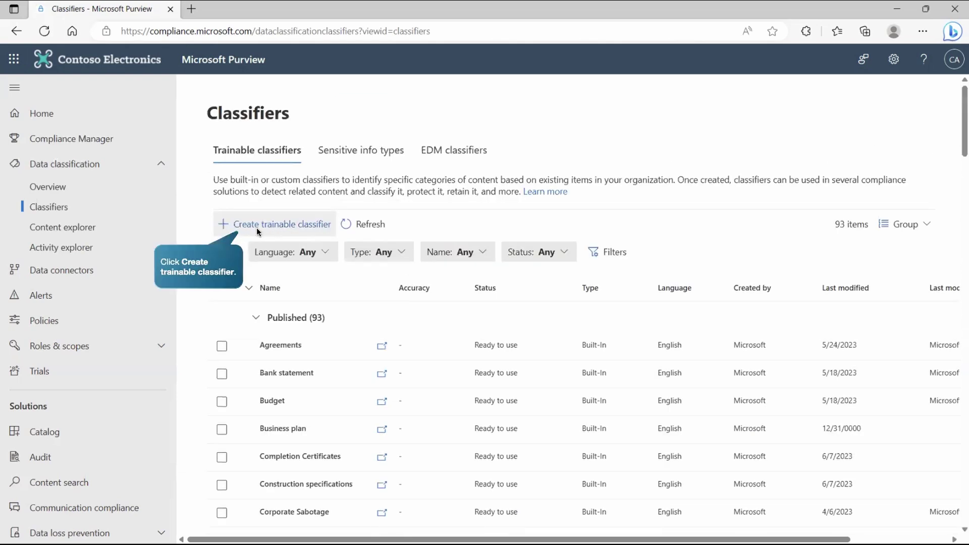
- Start a new trainable classifier named Product Development with the description "This classifier is trained..." and proceed to the seed content
{"action": "left_click", "coordinate": [273, 228]}
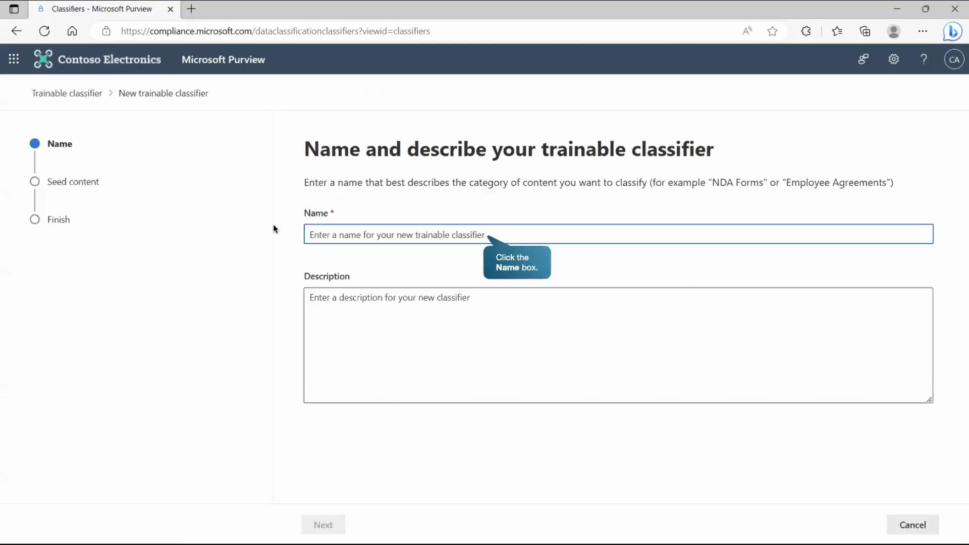
{"action": "left_click", "coordinate": [346, 234]}
{"action": "type", "text": "Product Development"}
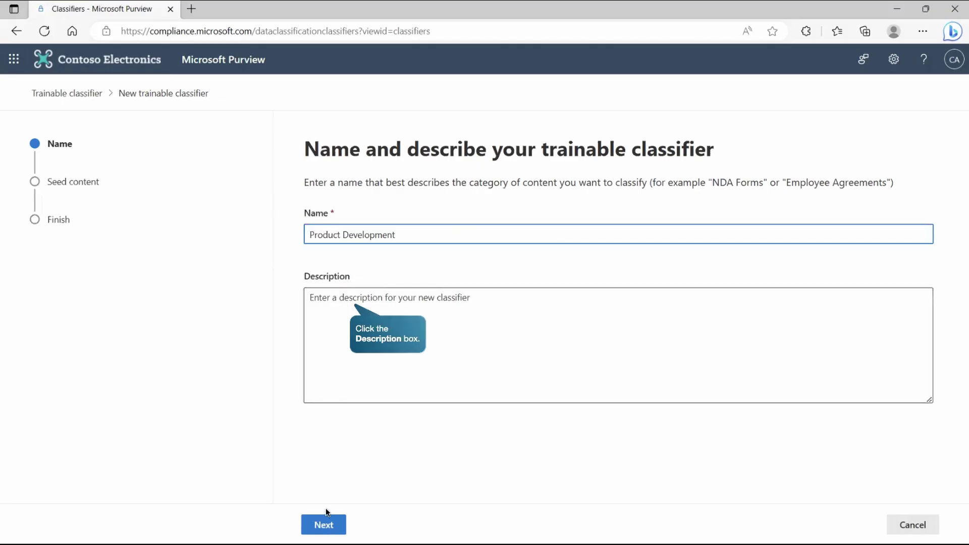
{"action": "left_click", "coordinate": [326, 319]}
{"action": "type", "text": "This classifier is trained..."}
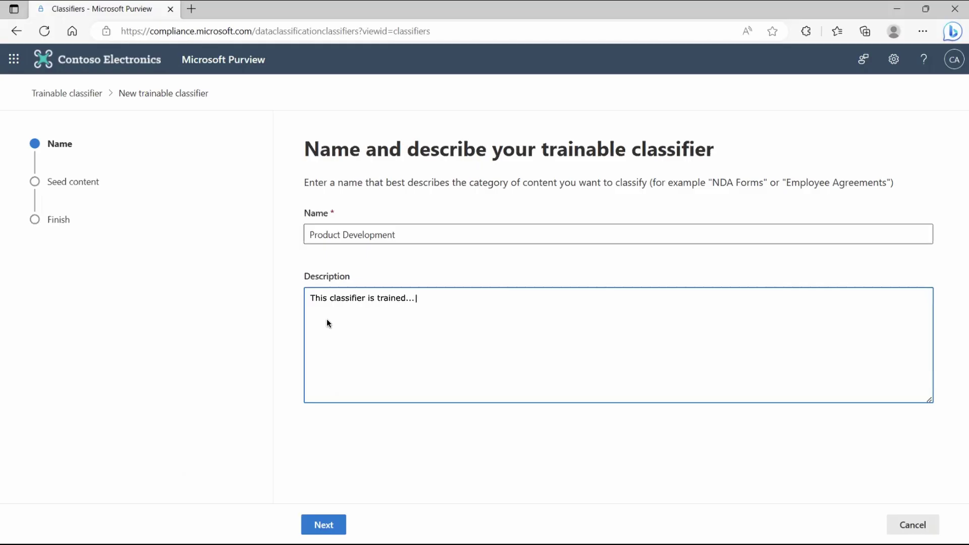
{"action": "left_click", "coordinate": [323, 525]}
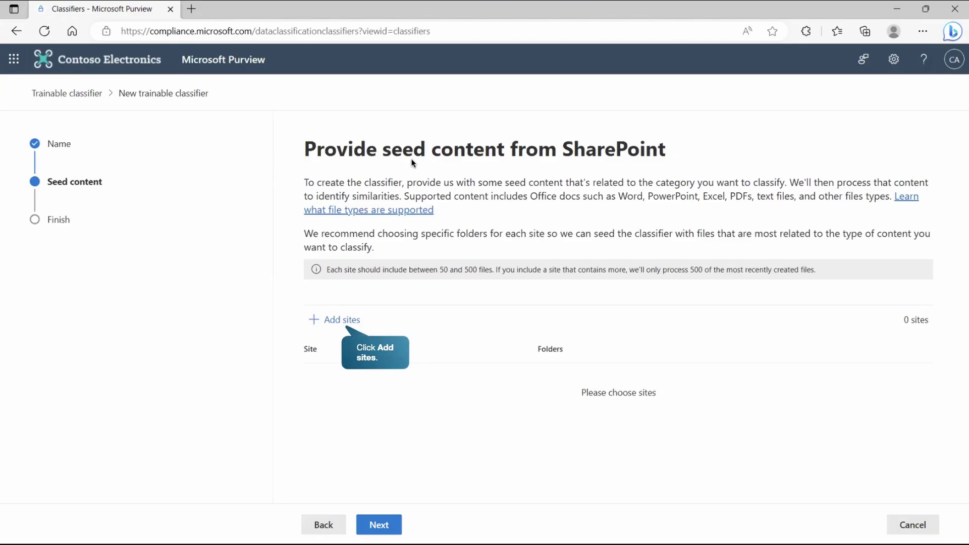
- Add the Mark 8 Project Team SharePoint site as the source of the classifier's seed content
{"action": "left_click", "coordinate": [341, 320]}
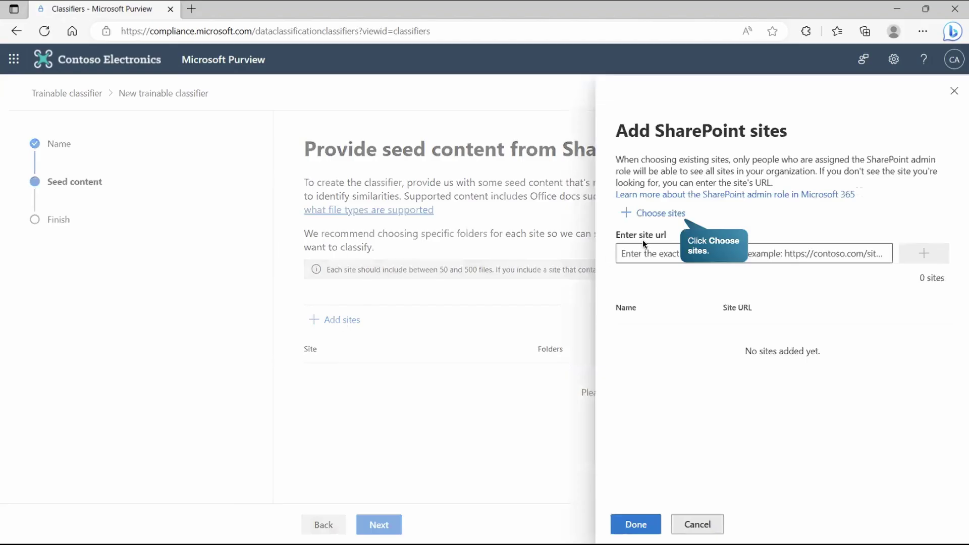
{"action": "left_click", "coordinate": [664, 211]}
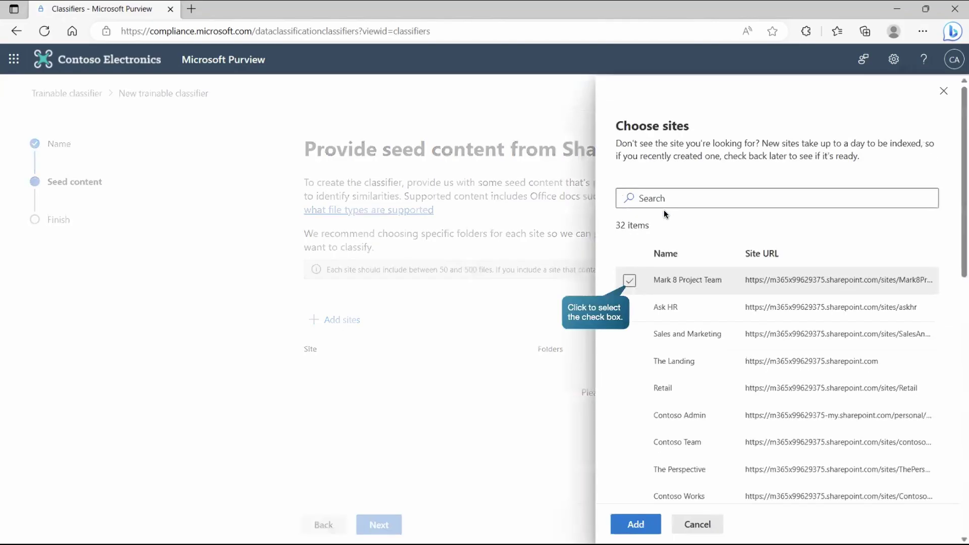
{"action": "left_click", "coordinate": [629, 280]}
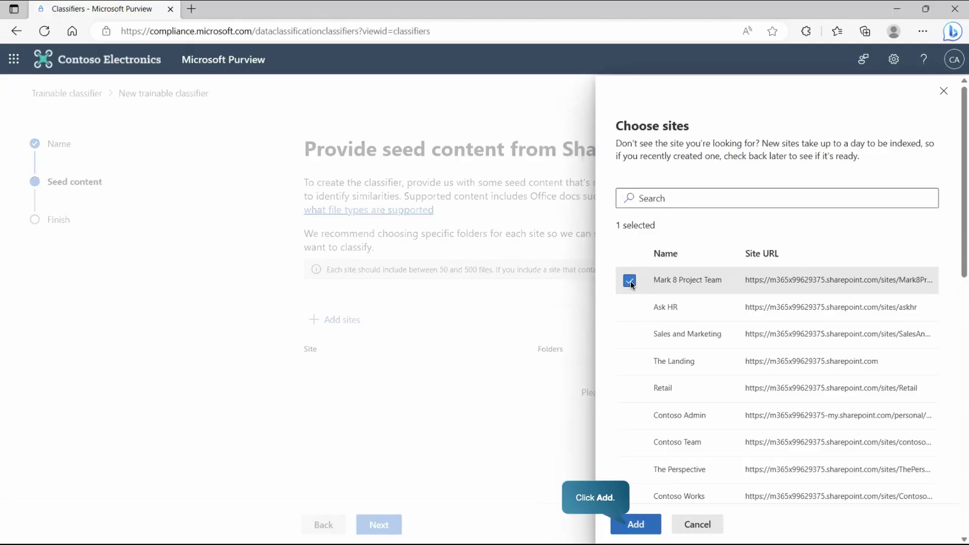
{"action": "left_click", "coordinate": [640, 527]}
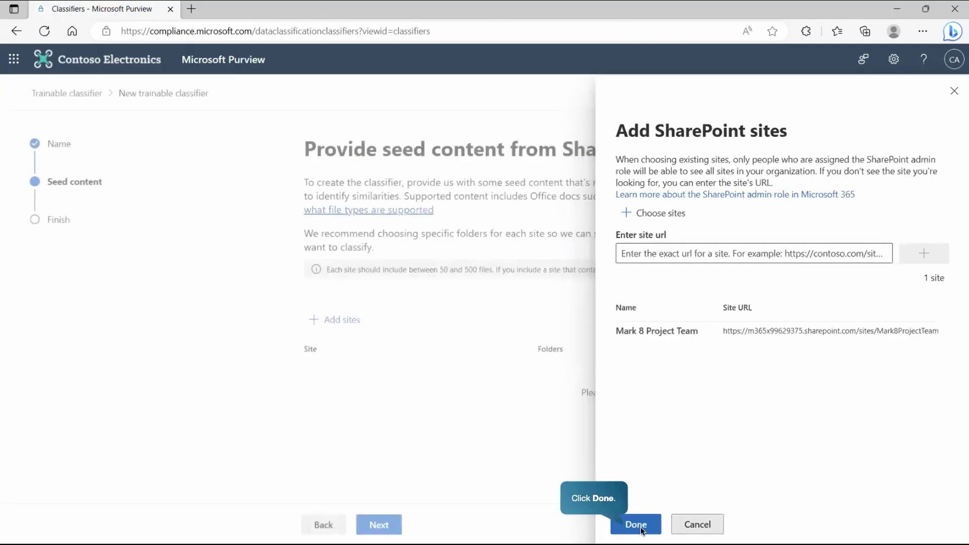
{"action": "left_click", "coordinate": [640, 527]}
- Select the Classifier Examples folder as the site's seed folder and finish creating the trainable classifier
{"action": "left_click", "coordinate": [639, 386]}
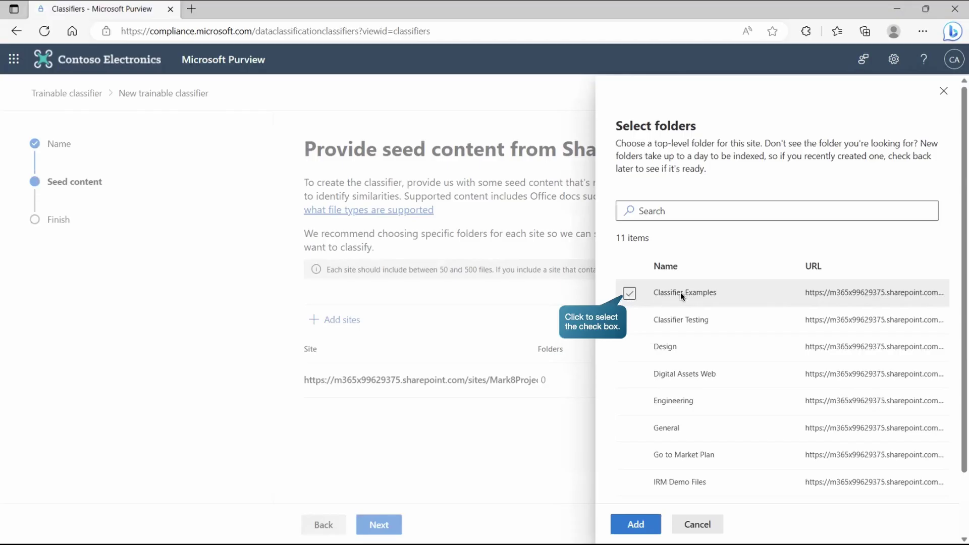
{"action": "left_click", "coordinate": [630, 294]}
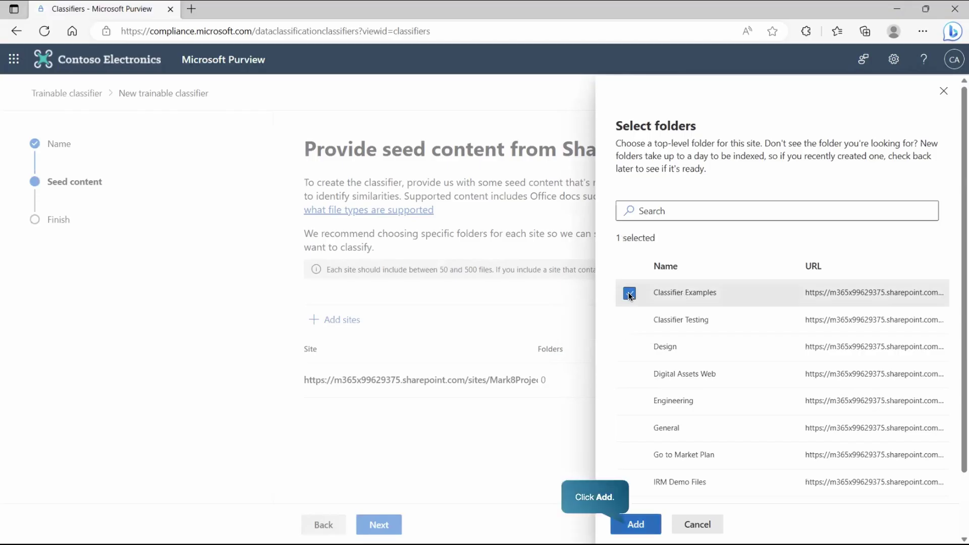
{"action": "left_click", "coordinate": [634, 527]}
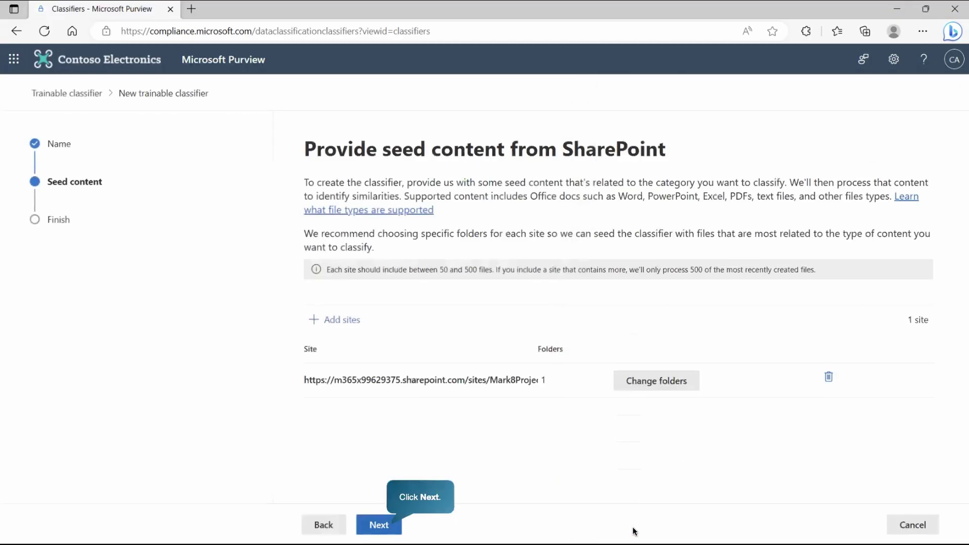
{"action": "left_click", "coordinate": [388, 526]}
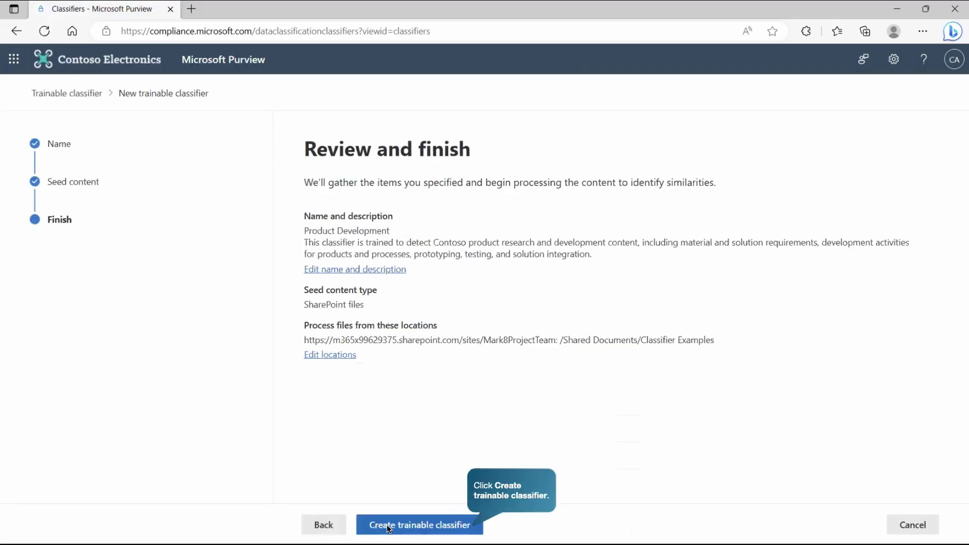
{"action": "left_click", "coordinate": [427, 526]}
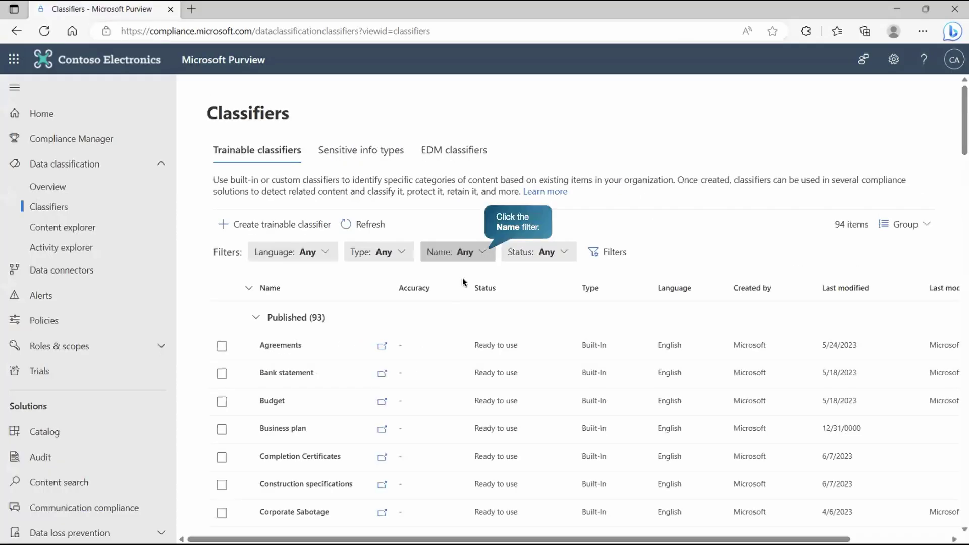
- Filter the trainable classifiers by the name Product Development and refresh the list to update its training status
{"action": "left_click", "coordinate": [484, 252]}
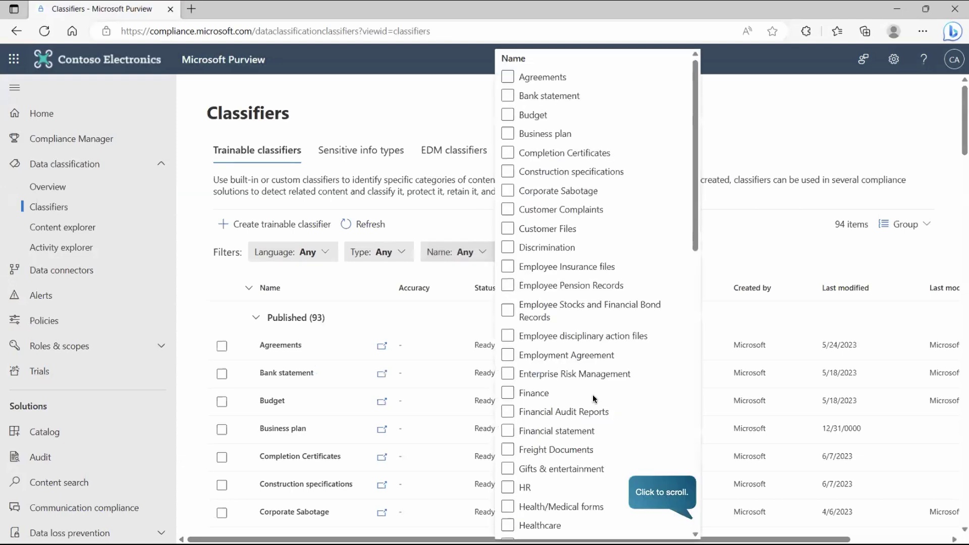
{"action": "left_click", "coordinate": [670, 518]}
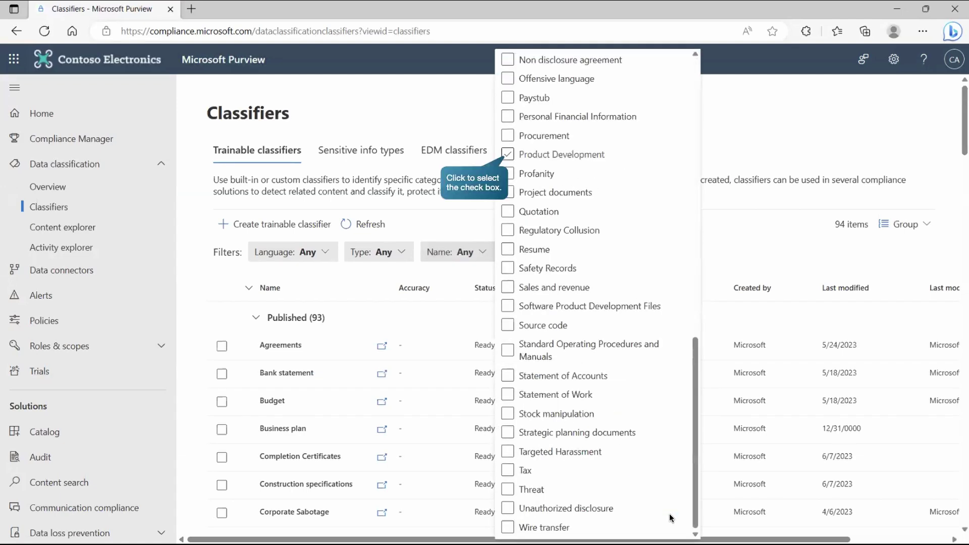
{"action": "left_click", "coordinate": [508, 153]}
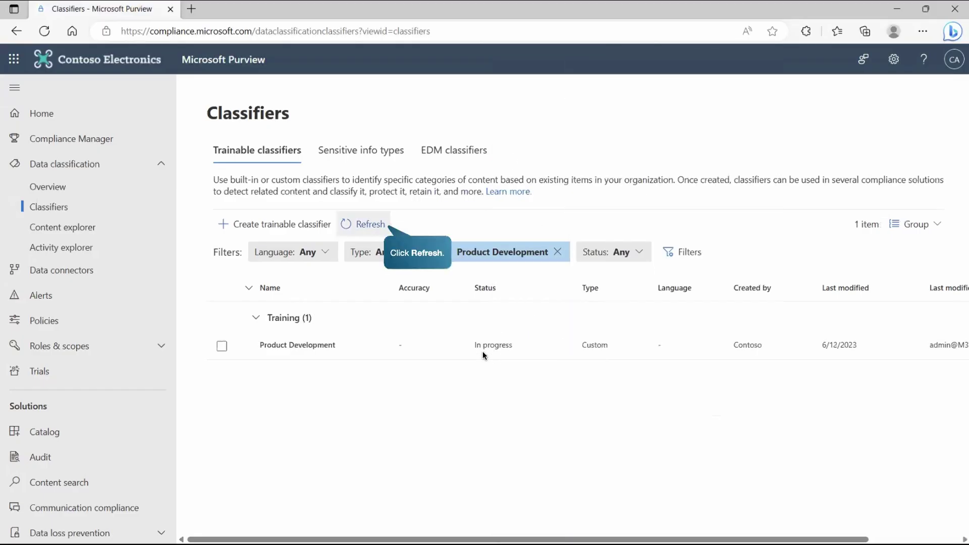
{"action": "left_click", "coordinate": [348, 222]}
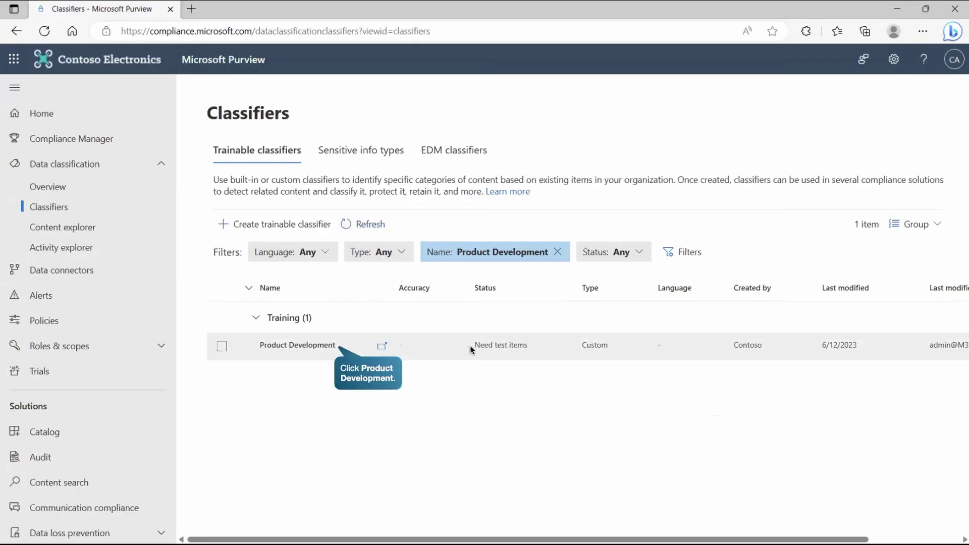
- Open the Product Development classifier and add the Mark 8 Project Team site as the source of its test items
{"action": "left_click", "coordinate": [307, 345]}
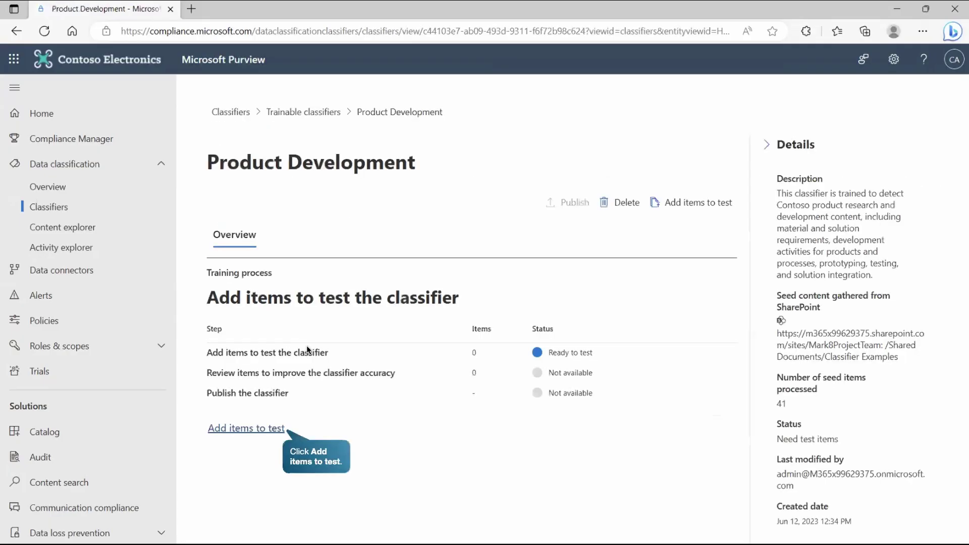
{"action": "left_click", "coordinate": [263, 430]}
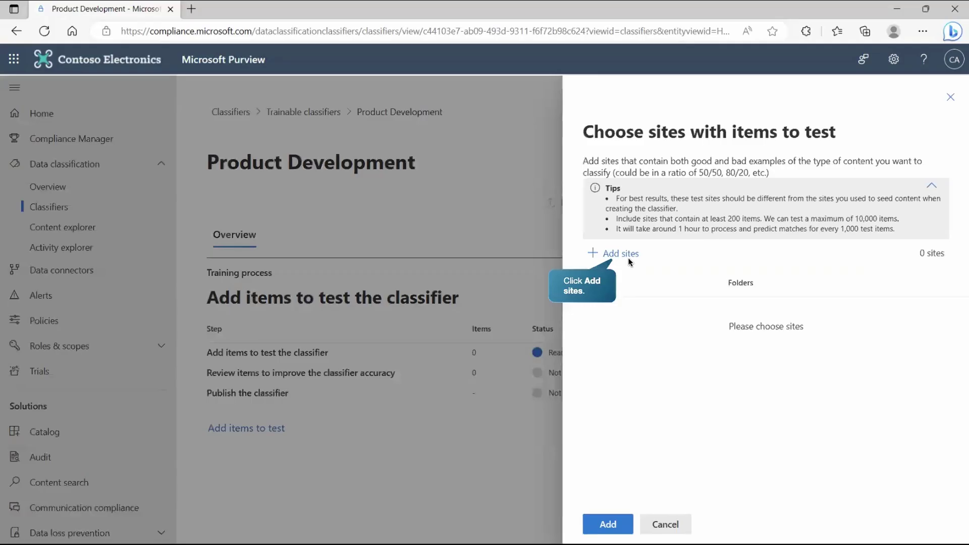
{"action": "left_click", "coordinate": [626, 255]}
{"action": "left_click", "coordinate": [656, 213]}
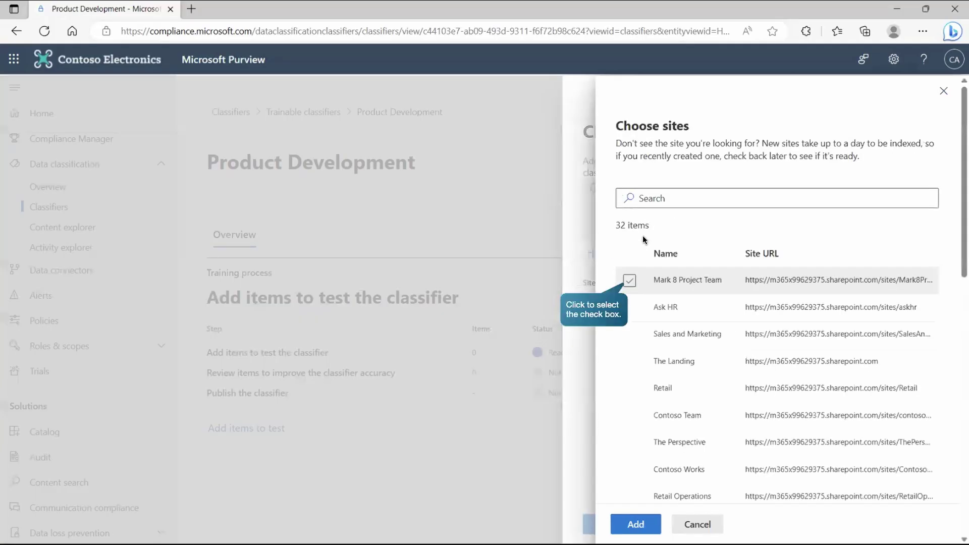
{"action": "left_click", "coordinate": [629, 281]}
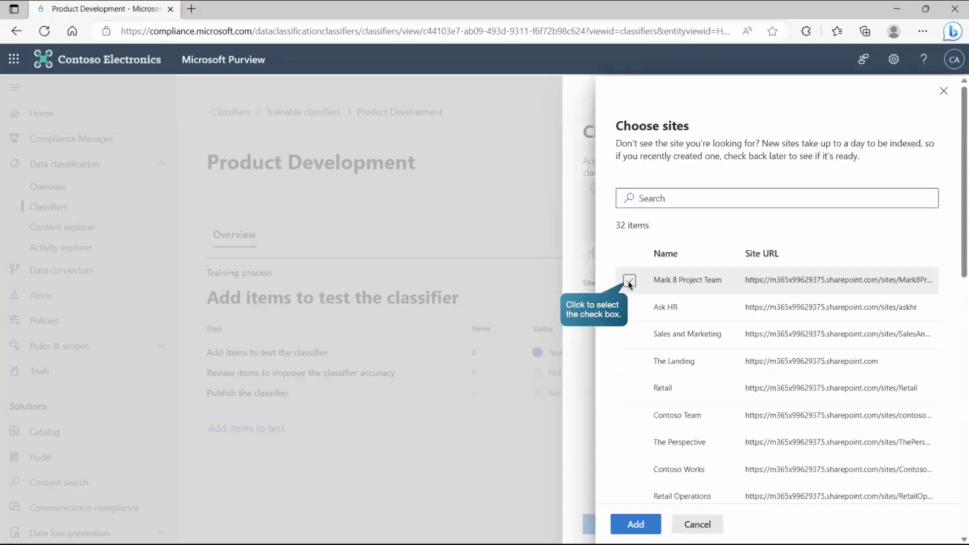
{"action": "left_click", "coordinate": [635, 517]}
{"action": "left_click", "coordinate": [636, 525]}
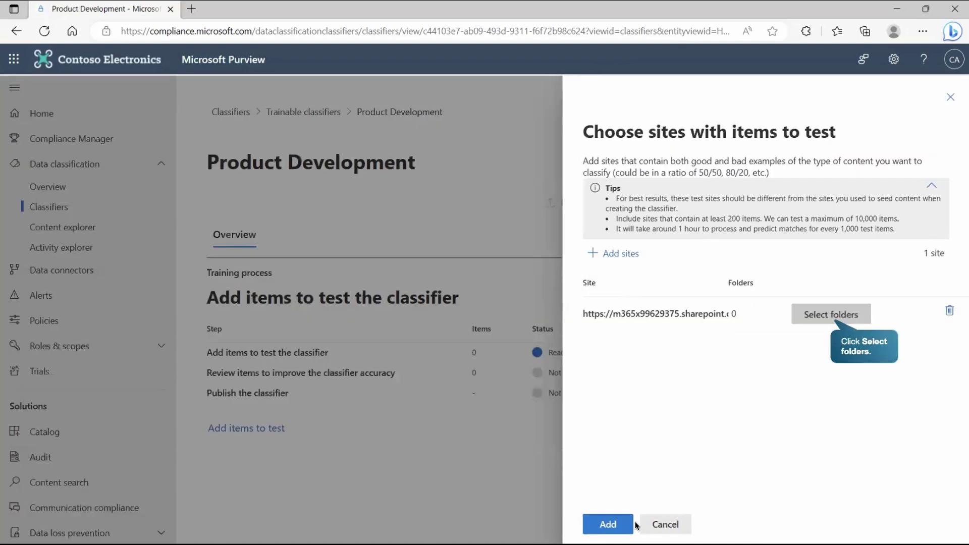
- Choose the Classifier Testing folder of the site and add its items to test the classifier
{"action": "left_click", "coordinate": [813, 317]}
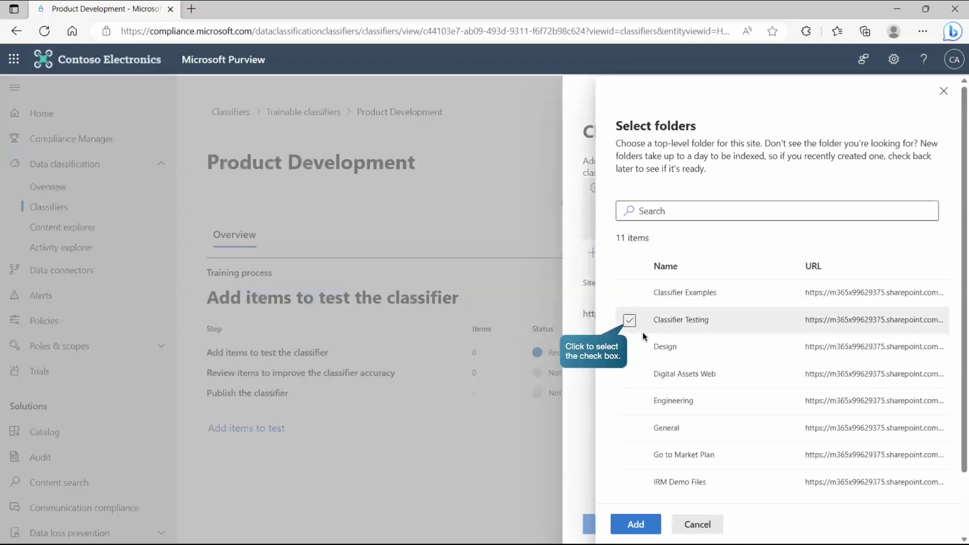
{"action": "left_click", "coordinate": [631, 324]}
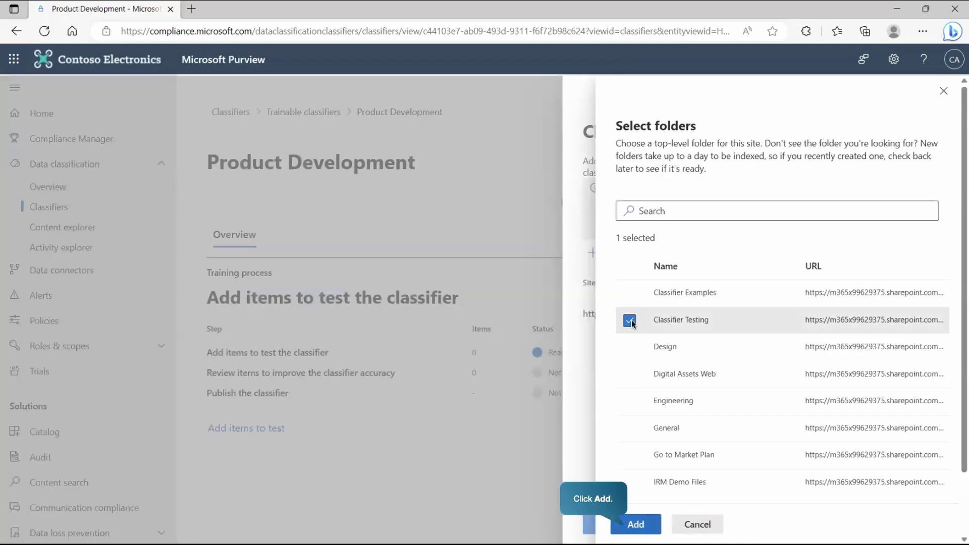
{"action": "left_click", "coordinate": [641, 522]}
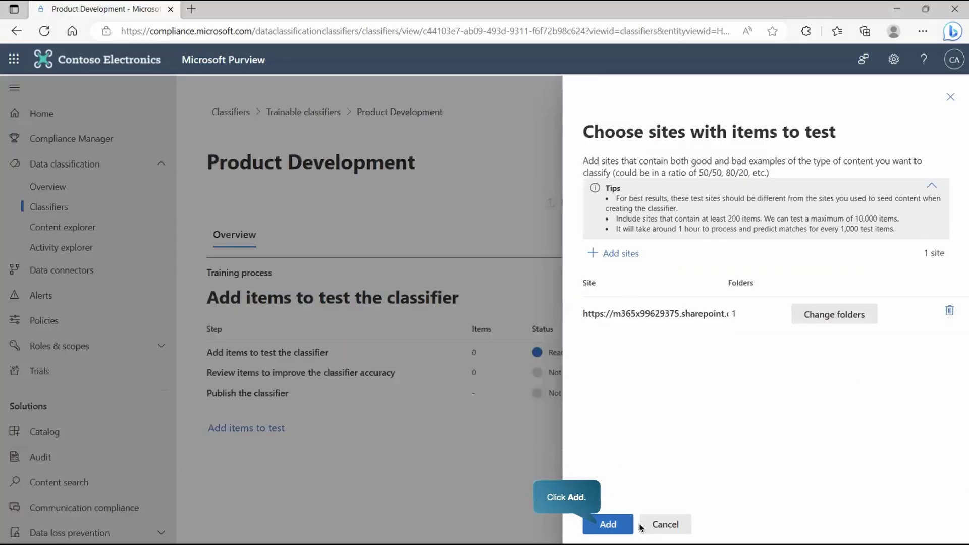
{"action": "left_click", "coordinate": [613, 528]}
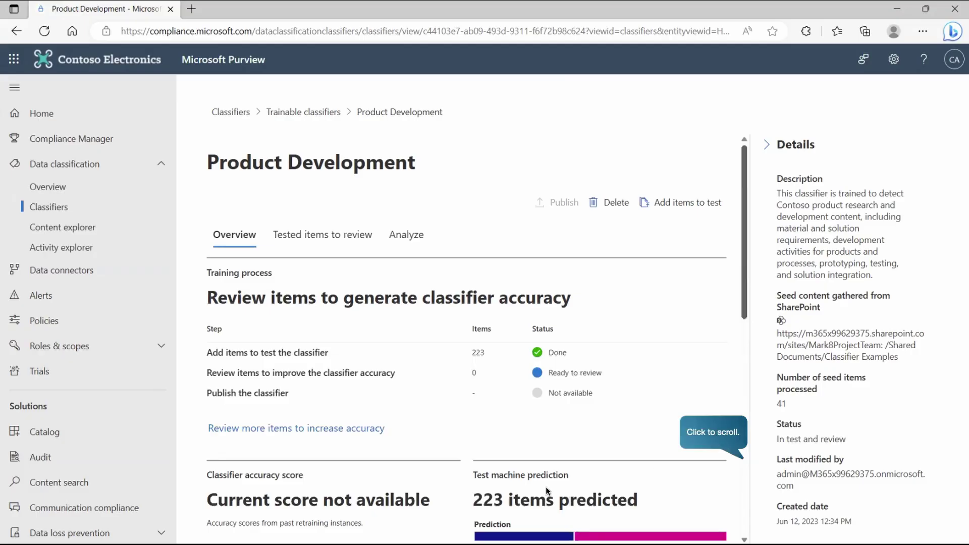
- Review the tested items, agreeing that RD Expenses Q1 to Q3.xlsx is a match and disagreeing for Annual Financial Report (DRAFT) - Copy - Copy.docx
{"action": "left_click", "coordinate": [728, 453]}
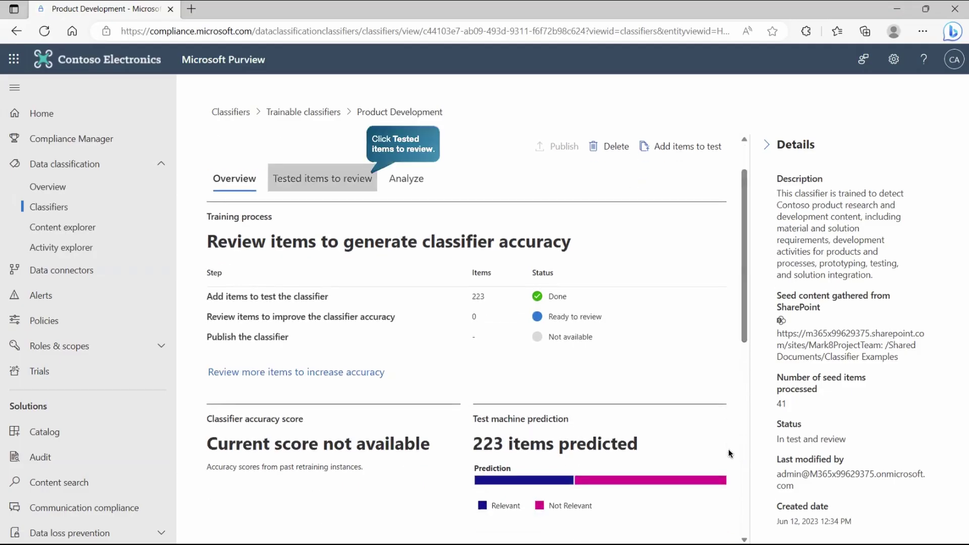
{"action": "left_click", "coordinate": [325, 181]}
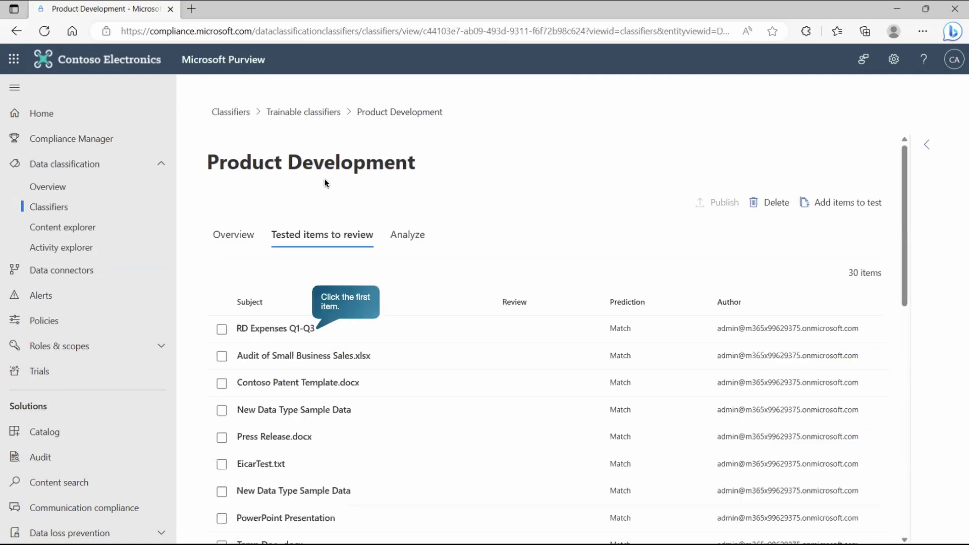
{"action": "left_click", "coordinate": [300, 329]}
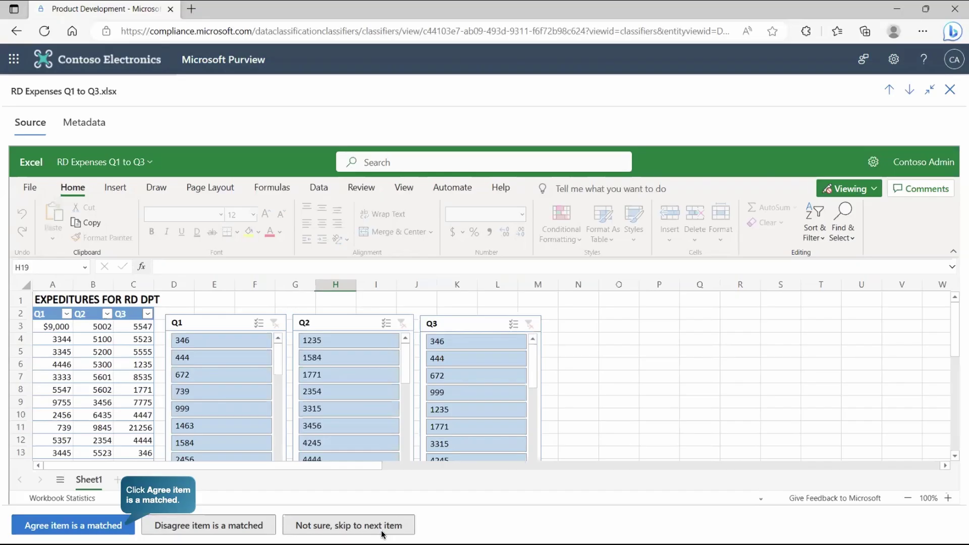
{"action": "left_click", "coordinate": [115, 526]}
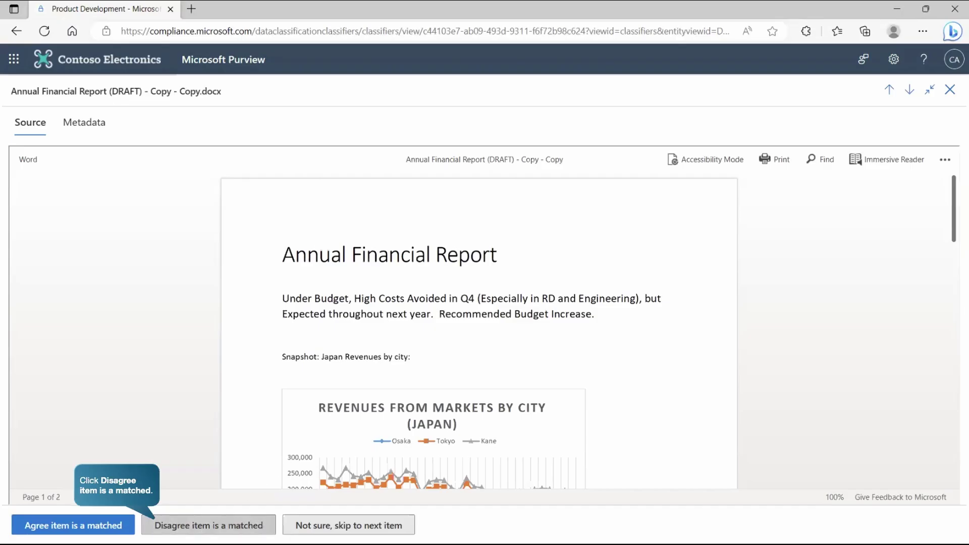
{"action": "left_click", "coordinate": [212, 530]}
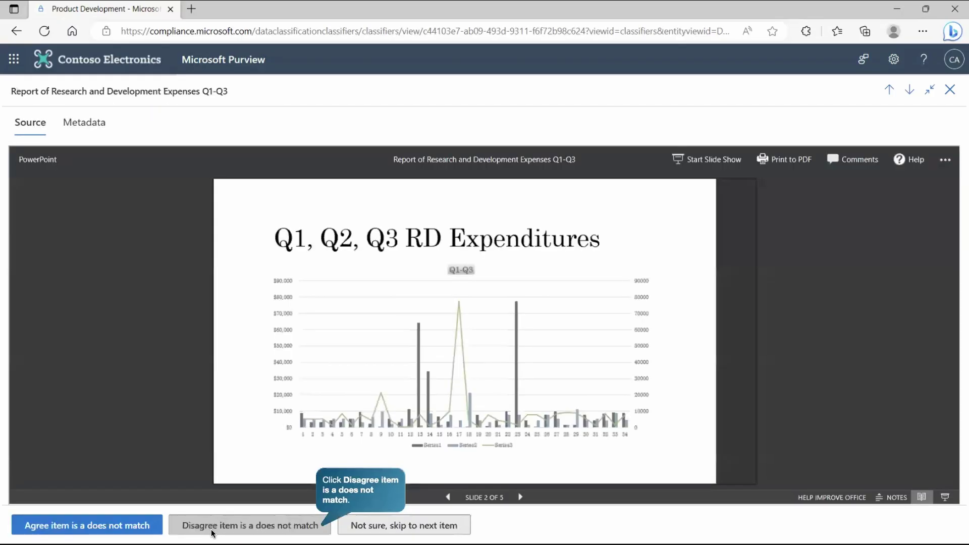
- Disagree with the does-not-match prediction for Report of Research and Development Expenses Q1-Q3, agree with it for PowerPoint Presentation, and acknowledge the retraining
{"action": "left_click", "coordinate": [255, 531]}
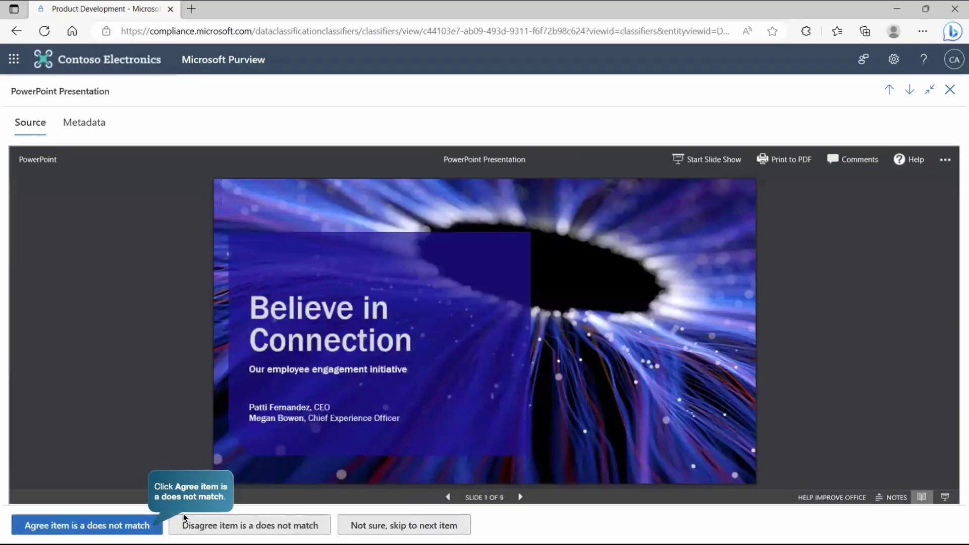
{"action": "left_click", "coordinate": [145, 526]}
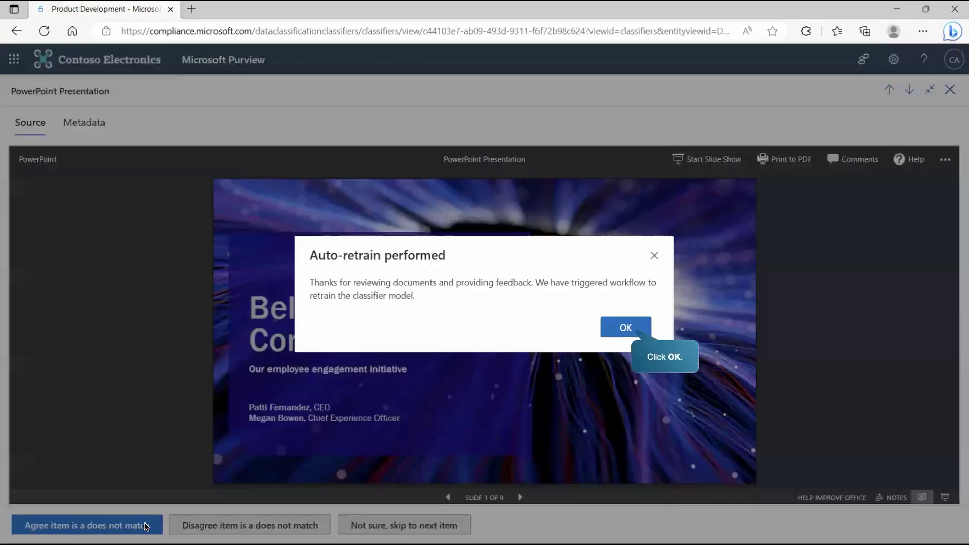
{"action": "left_click", "coordinate": [624, 328]}
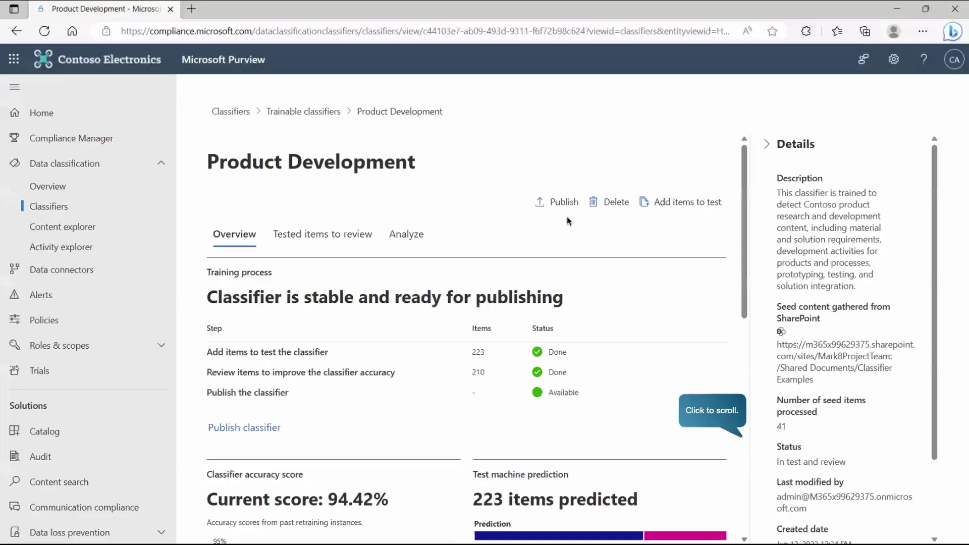
- Check the Product Development classifier's accuracy score history and publish the classifier
{"action": "left_click", "coordinate": [743, 417]}
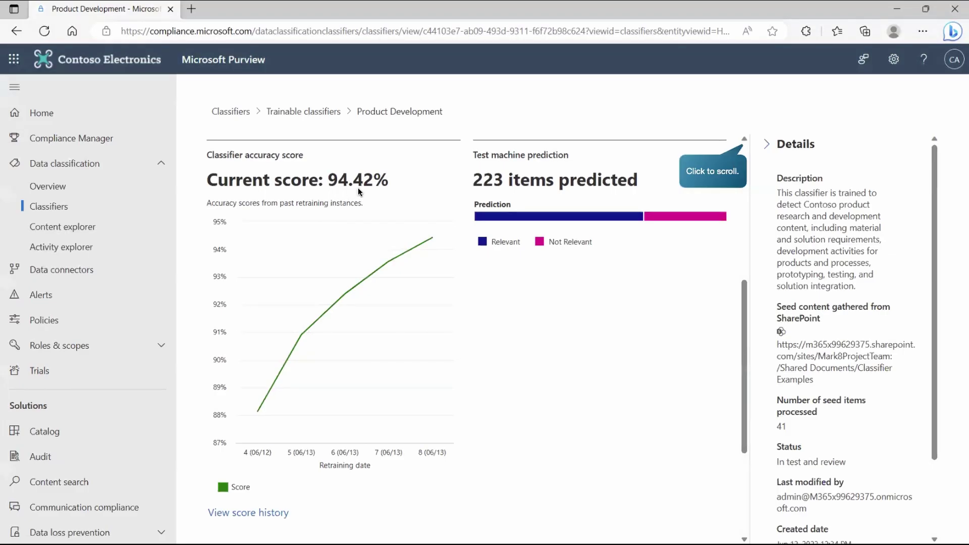
{"action": "left_click", "coordinate": [745, 147]}
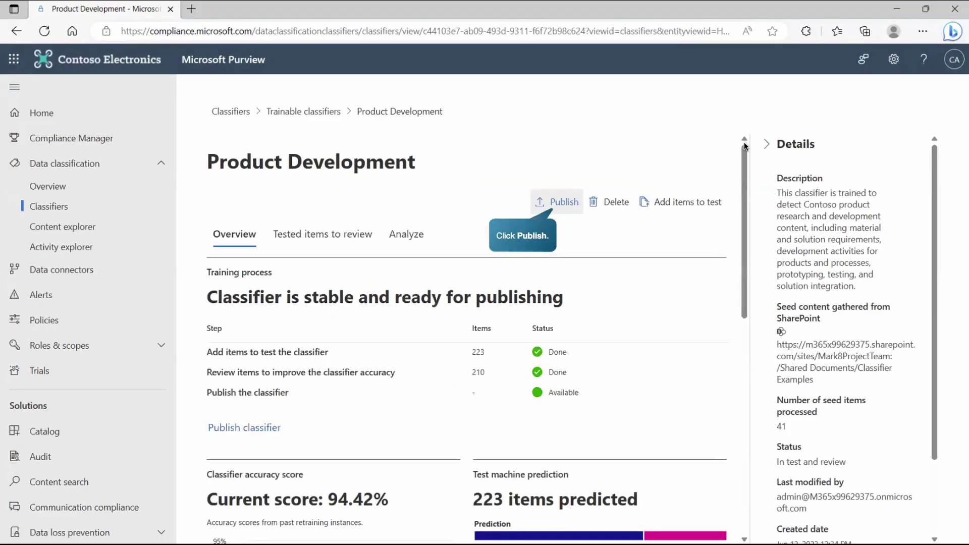
{"action": "left_click", "coordinate": [557, 205]}
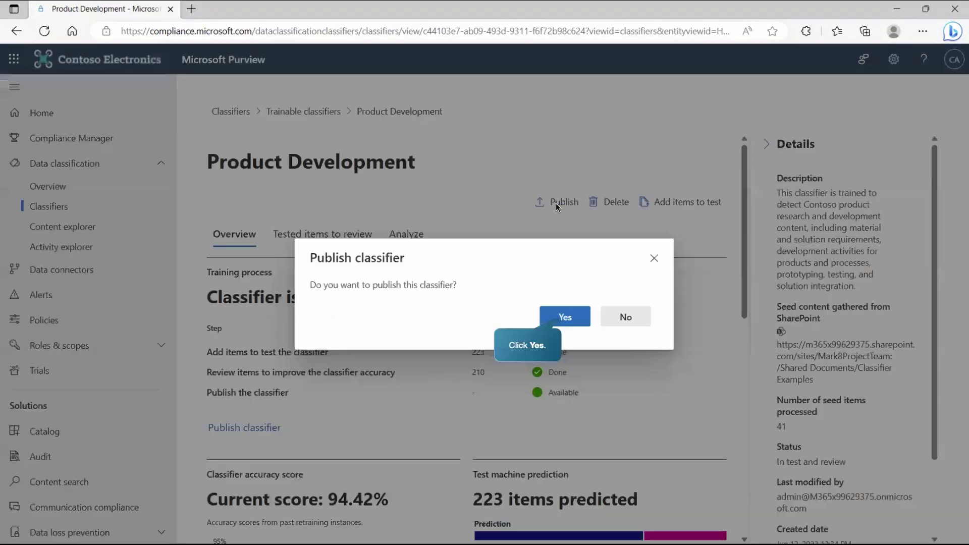
{"action": "left_click", "coordinate": [566, 317]}
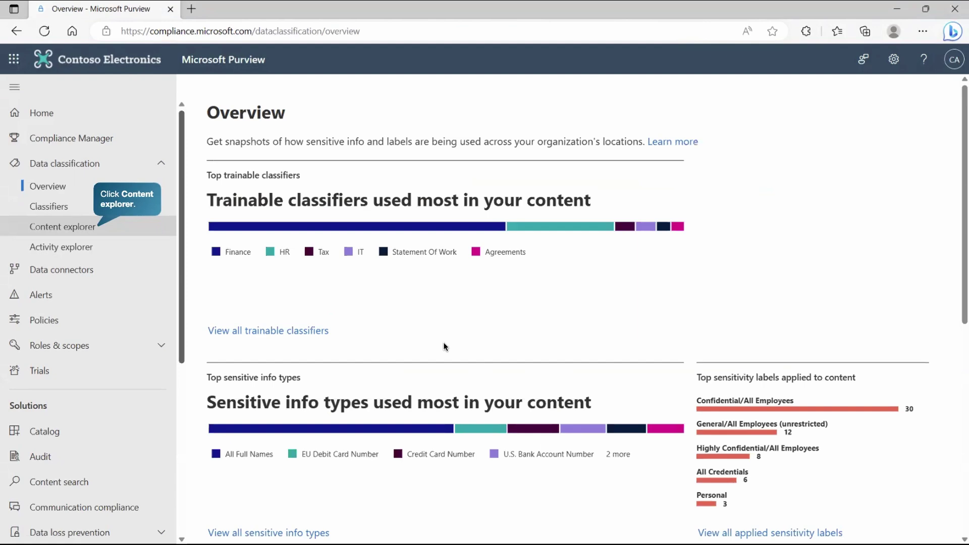
- In Content explorer, collapse the sensitive info types and sensitivity labels and list the content found by the Source code trainable classifier
{"action": "left_click", "coordinate": [67, 231]}
{"action": "left_click", "coordinate": [411, 221]}
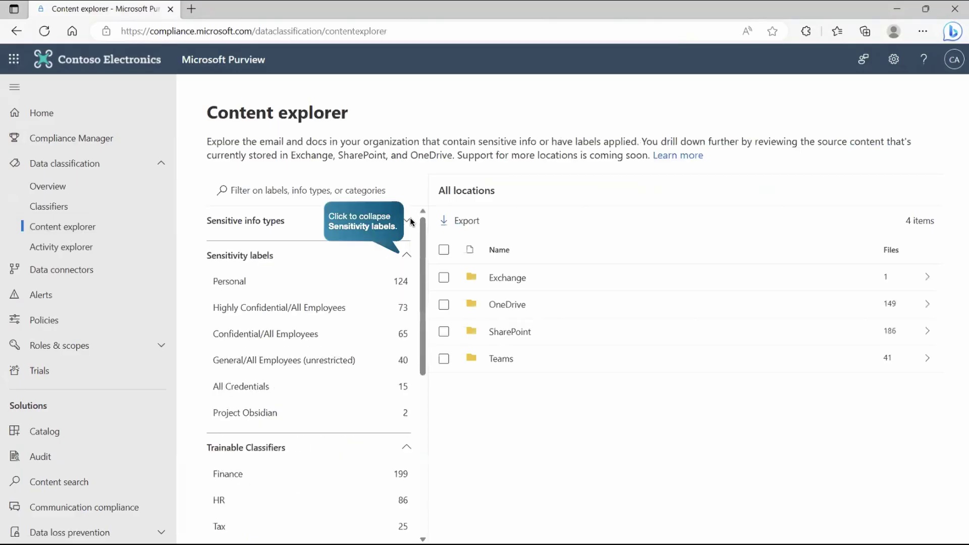
{"action": "left_click", "coordinate": [407, 255]}
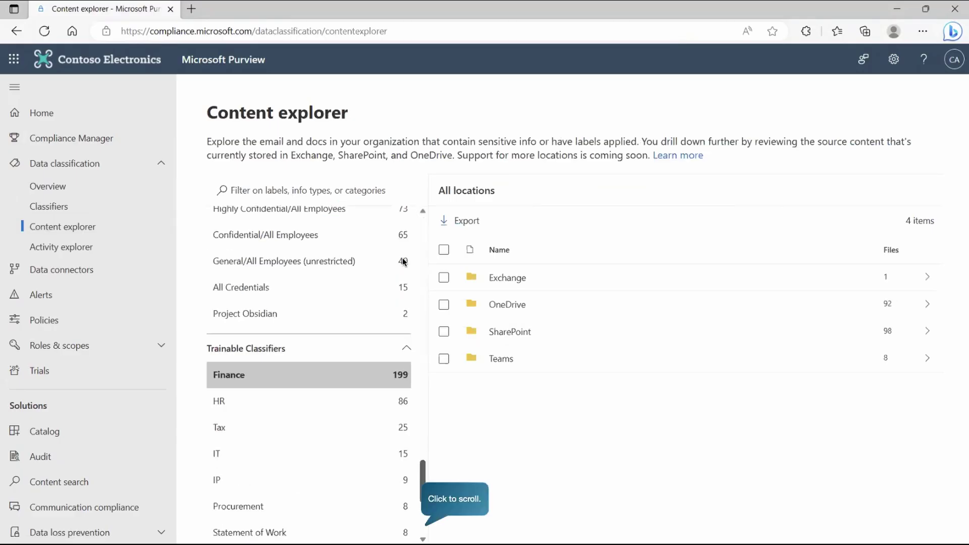
{"action": "left_click", "coordinate": [424, 537]}
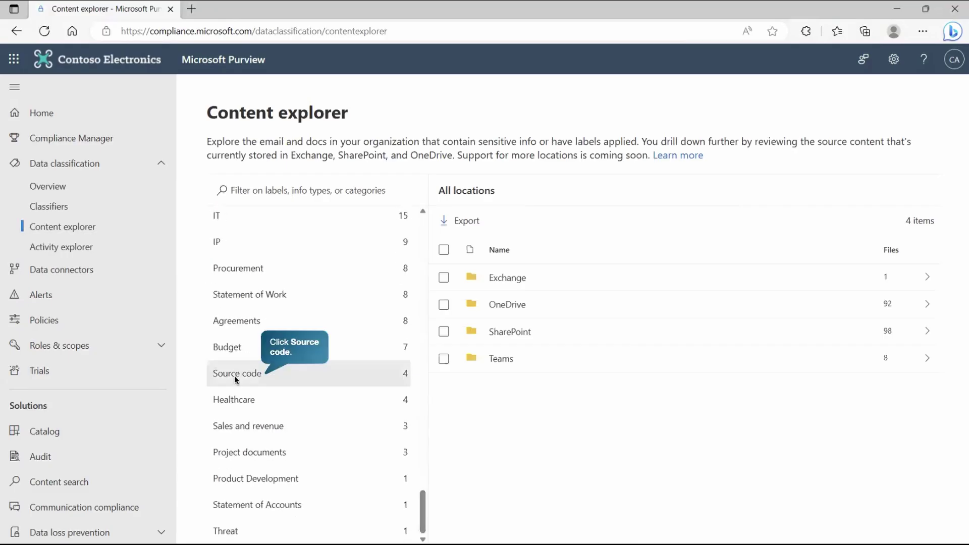
{"action": "left_click", "coordinate": [234, 375]}
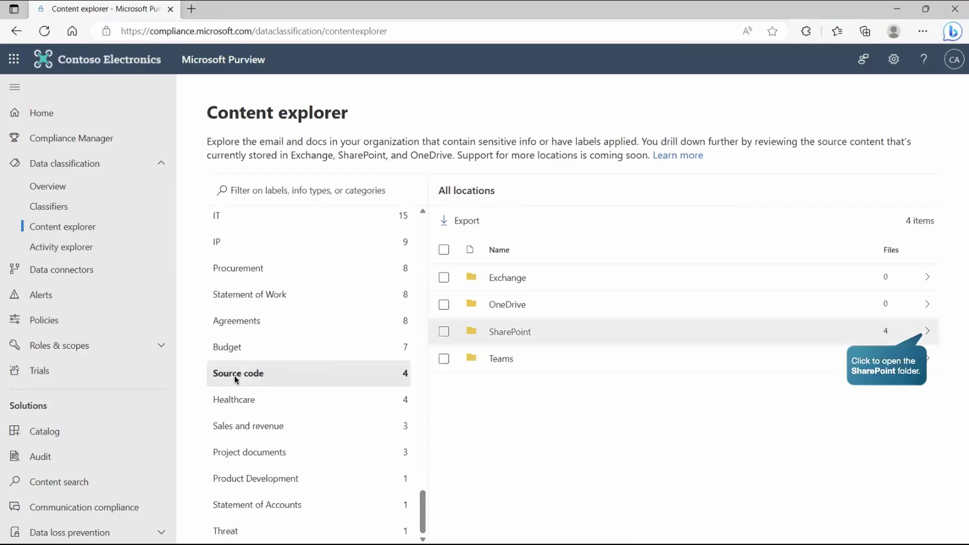
- Open the Mark8ProjectTeam site under SharePoint and preview web_server_core.java, process_credit_cards.js and login_user.cs
{"action": "left_click", "coordinate": [547, 334]}
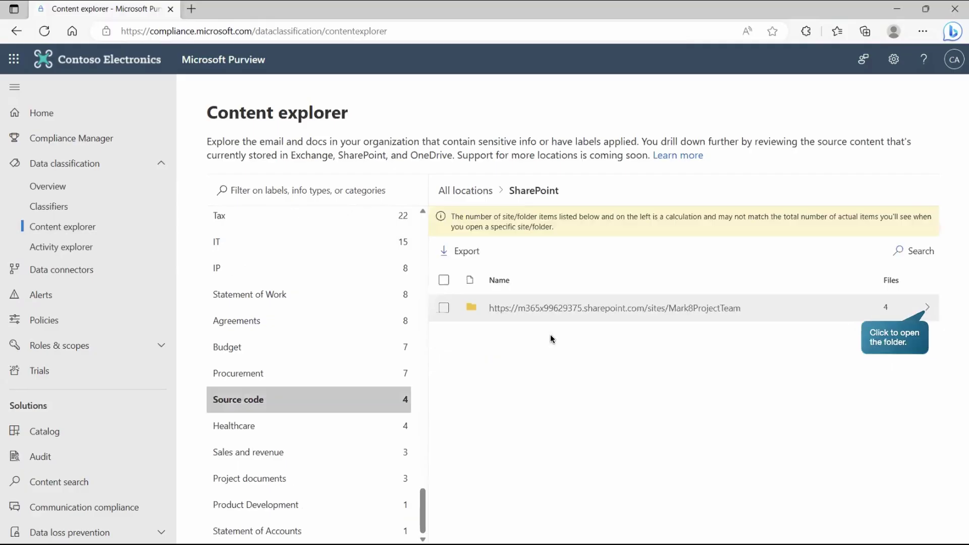
{"action": "left_click", "coordinate": [644, 307]}
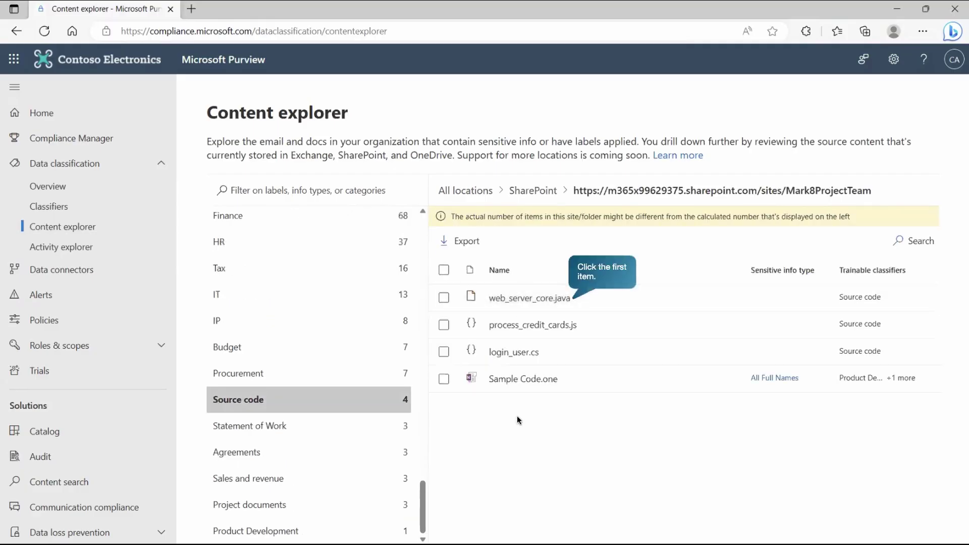
{"action": "left_click", "coordinate": [538, 294]}
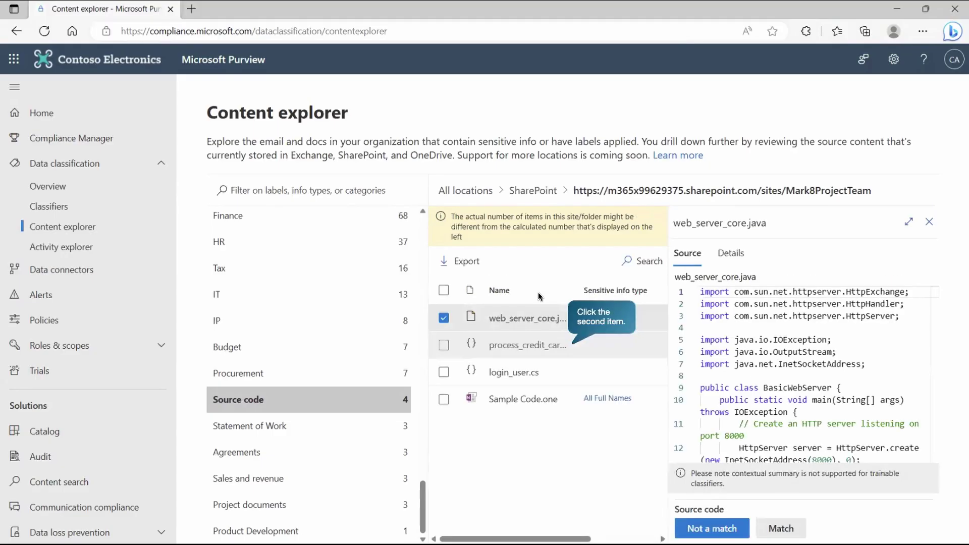
{"action": "left_click", "coordinate": [551, 347]}
{"action": "left_click", "coordinate": [523, 377]}
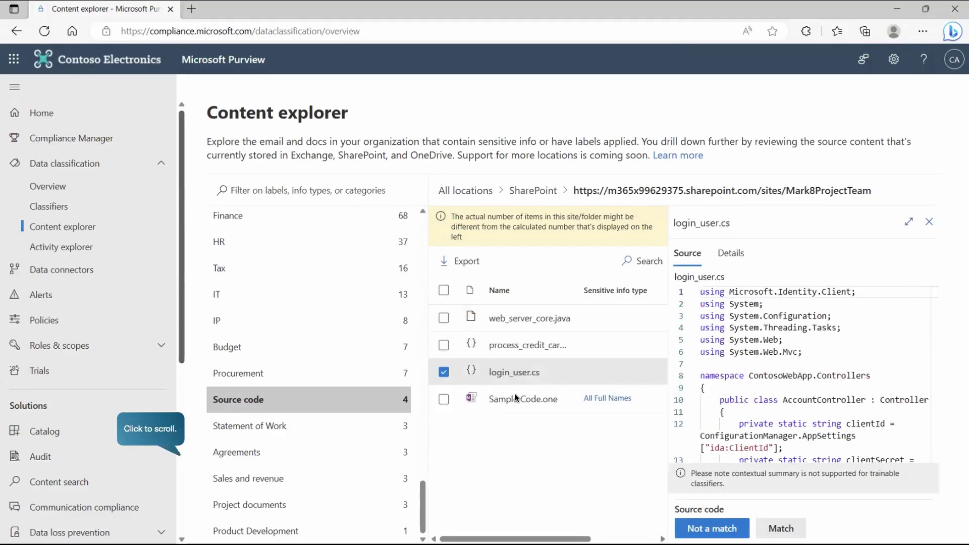
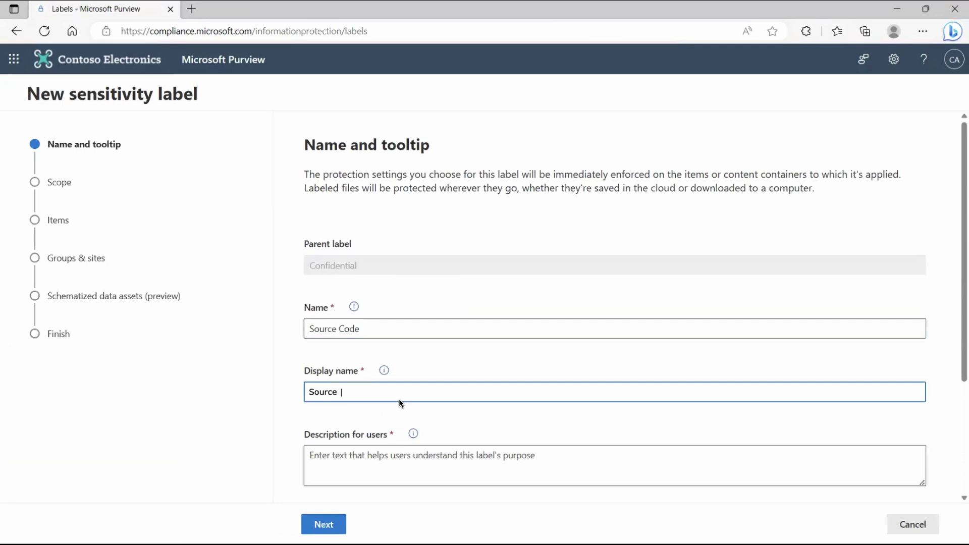
- Describe the Source Code label as "Content that has been identified as containing source code." and accept the preset scope and protection settings up to auto-labeling
{"action": "left_click", "coordinate": [398, 463]}
{"action": "type", "text": "Content"}
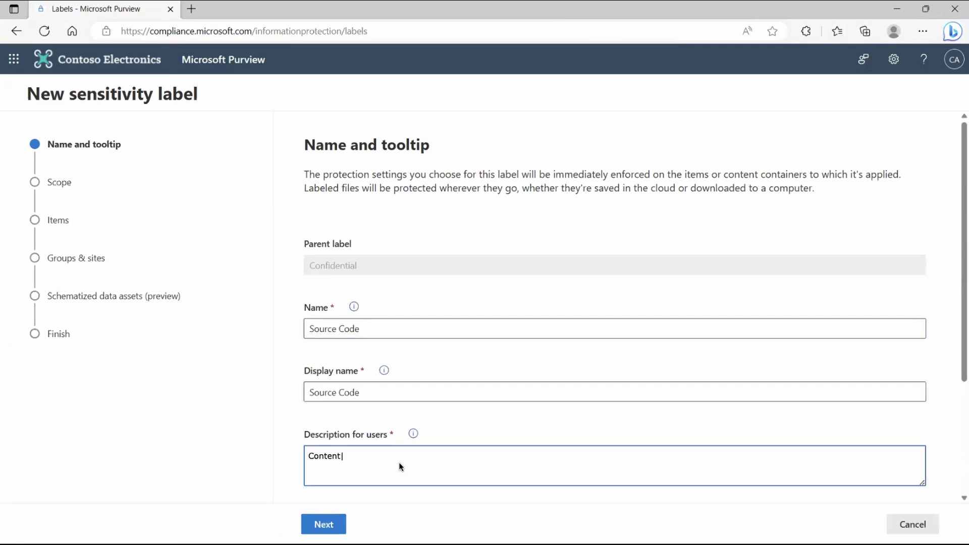
{"action": "type", "text": " that has been identified as containing source code."}
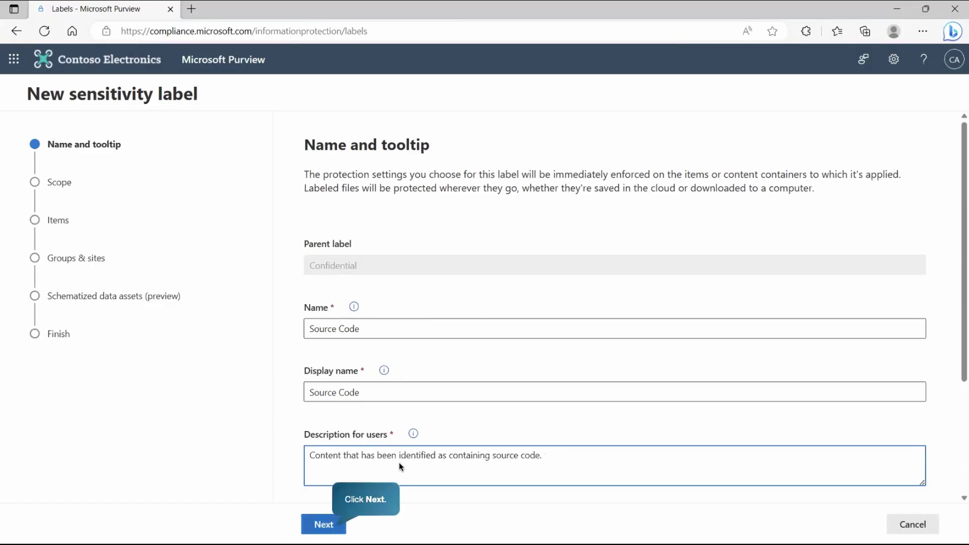
{"action": "left_click", "coordinate": [335, 528]}
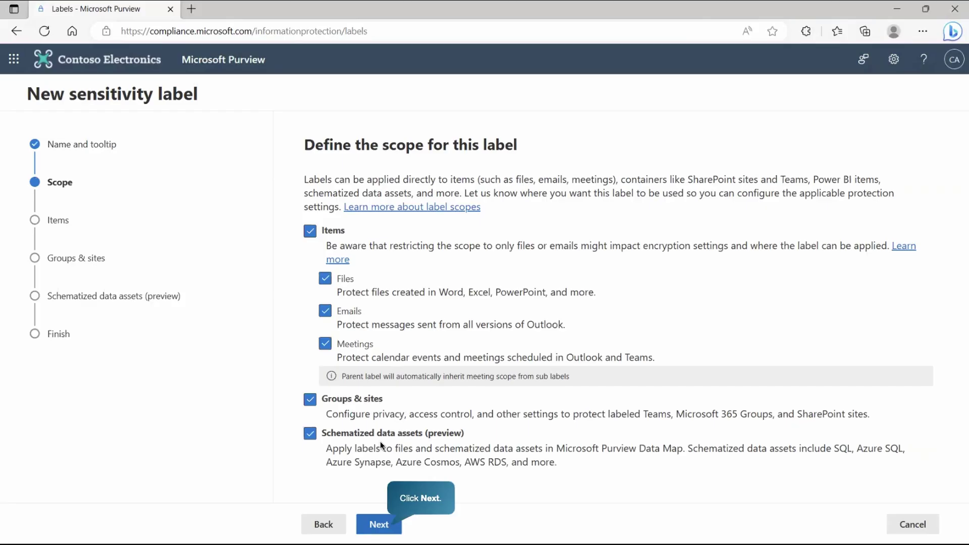
{"action": "left_click", "coordinate": [383, 525]}
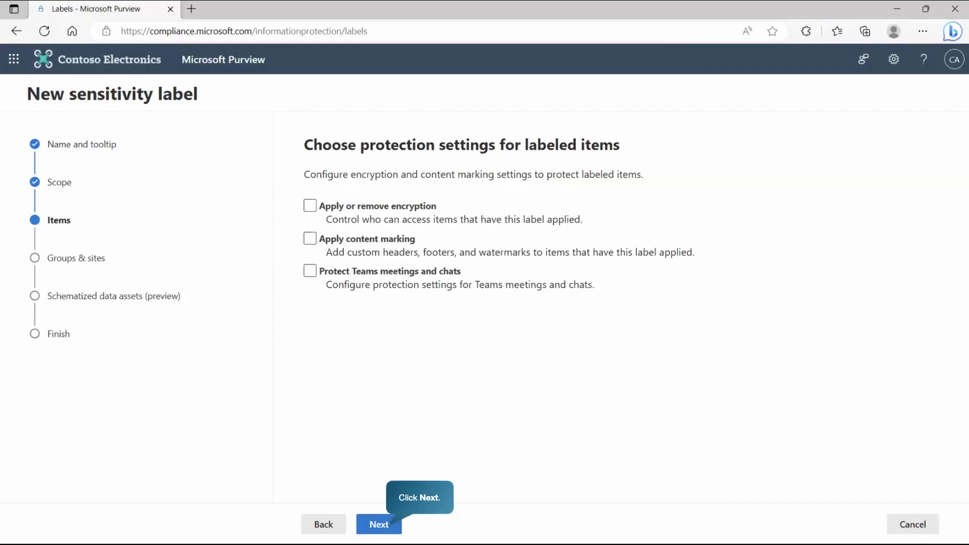
{"action": "left_click", "coordinate": [384, 526]}
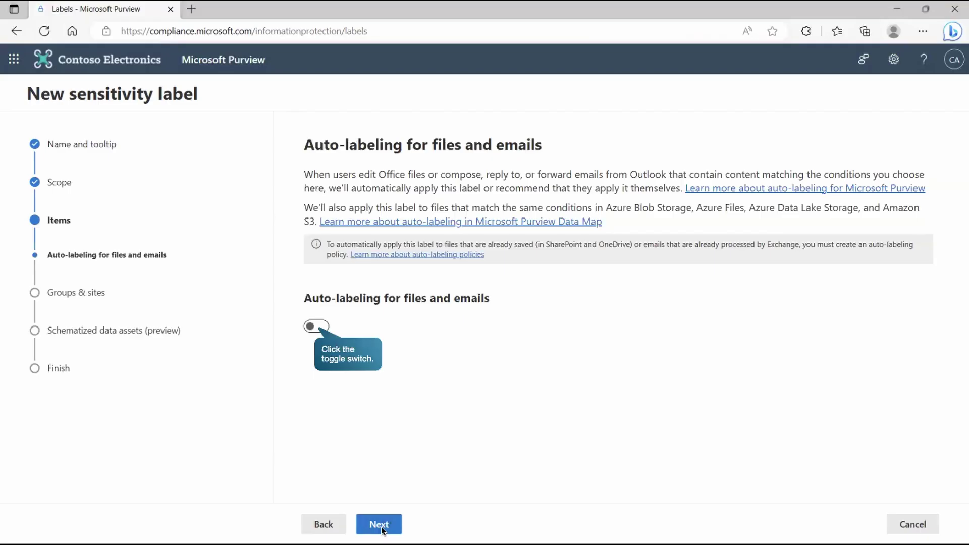
- Enable auto-labeling for files and emails and add a Content contains condition that uses the Source code trainable classifier
{"action": "left_click", "coordinate": [316, 326]}
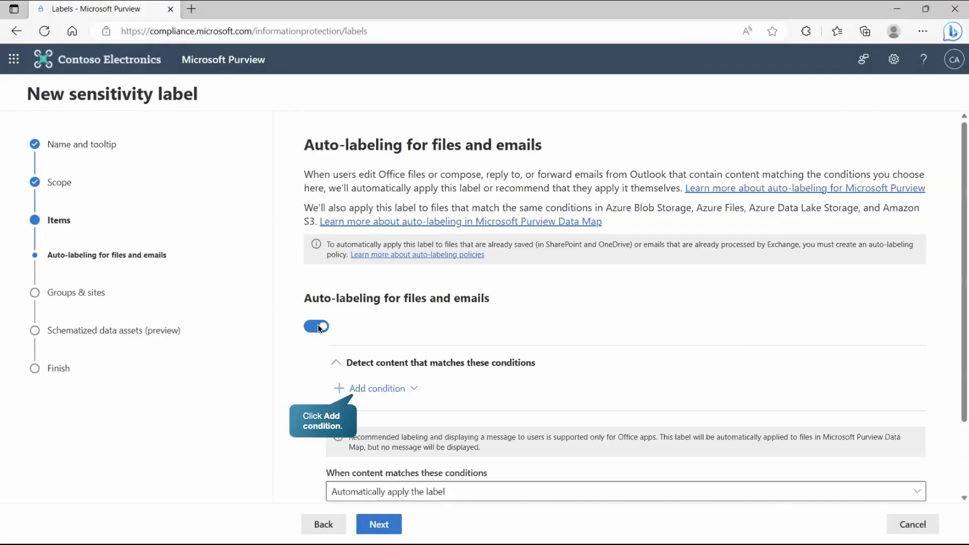
{"action": "left_click", "coordinate": [393, 390]}
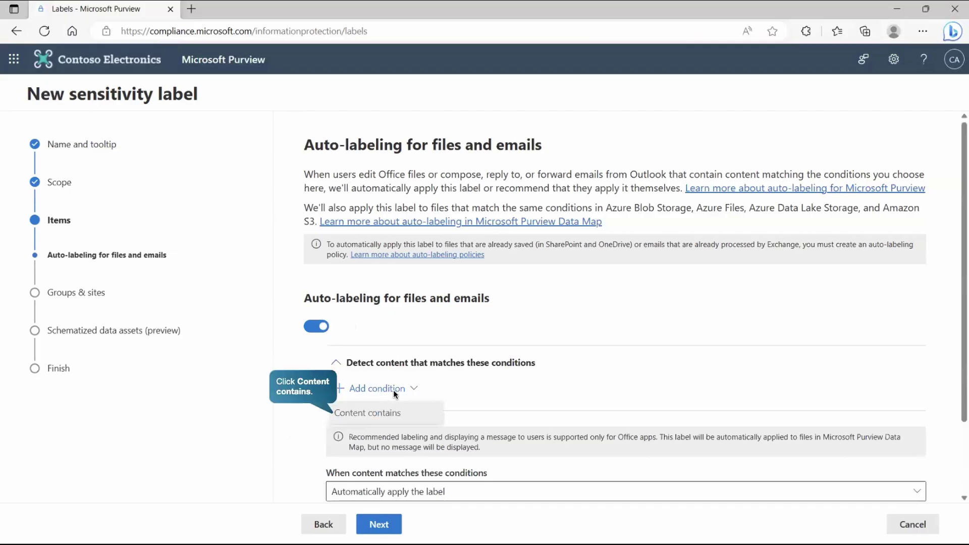
{"action": "left_click", "coordinate": [370, 411]}
{"action": "left_click", "coordinate": [953, 486]}
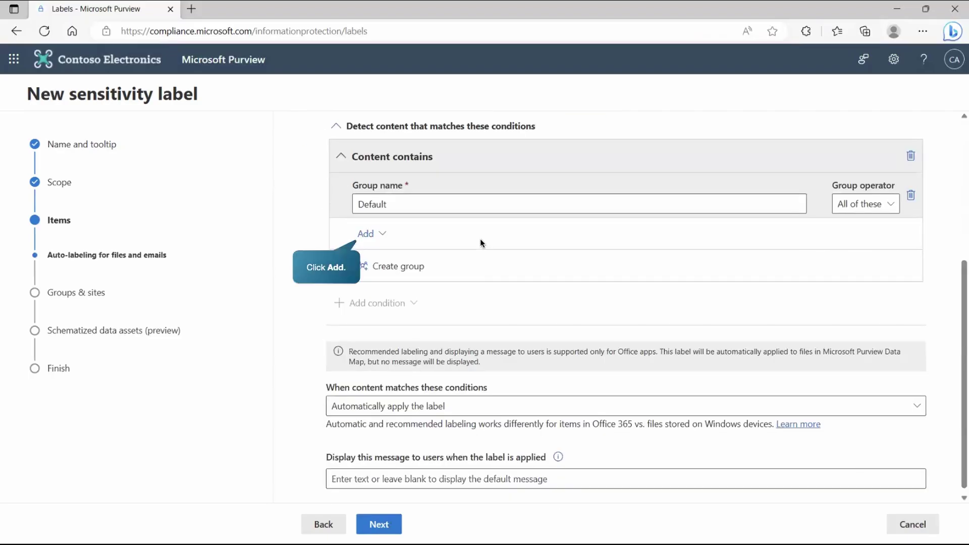
{"action": "left_click", "coordinate": [375, 235]}
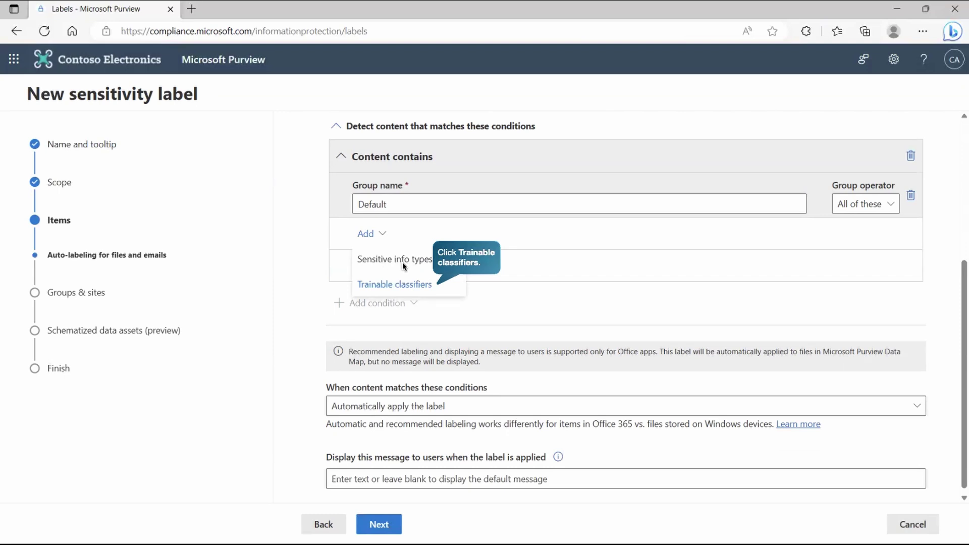
{"action": "left_click", "coordinate": [416, 286]}
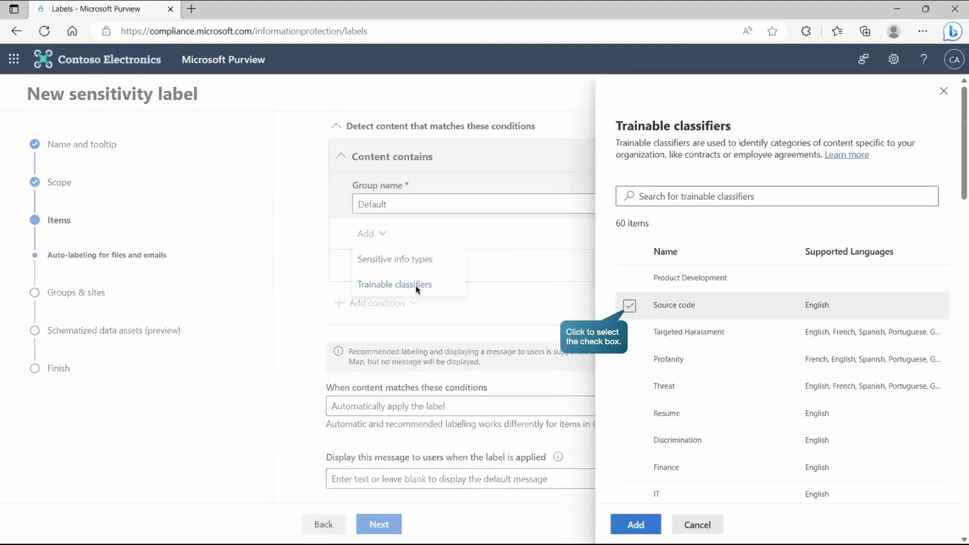
{"action": "left_click", "coordinate": [629, 307]}
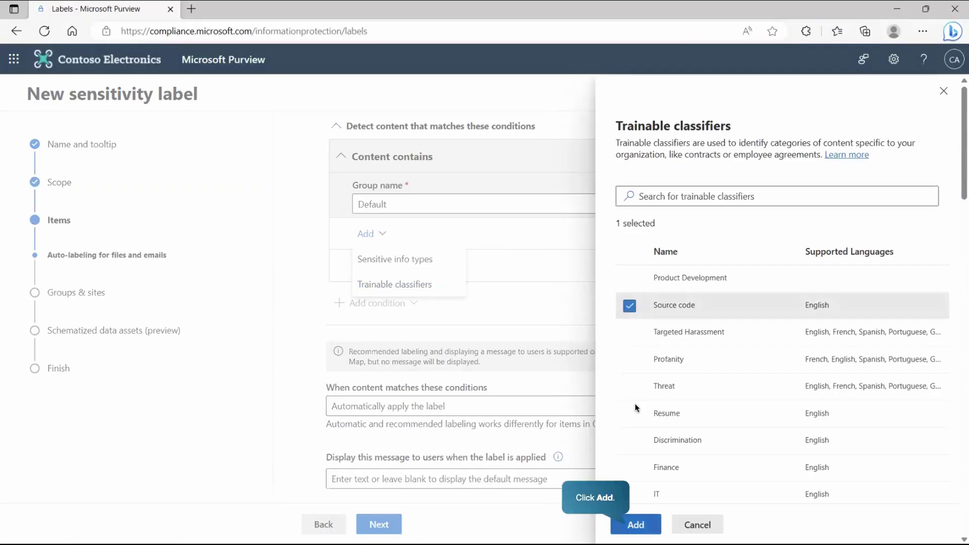
{"action": "left_click", "coordinate": [645, 525]}
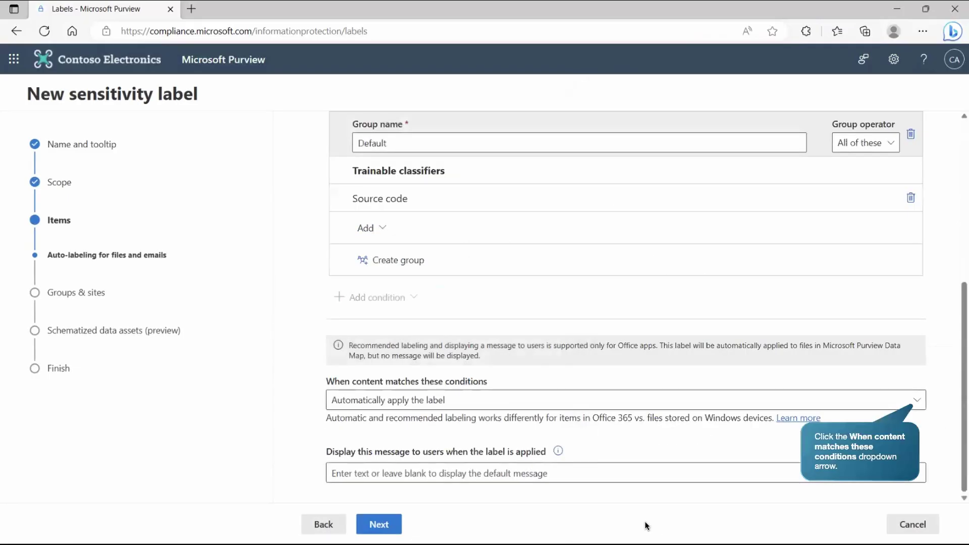
- Recommend that users apply the label, displaying a message that the content appears to include source code and should be reviewed for company confidential code
{"action": "left_click", "coordinate": [912, 403]}
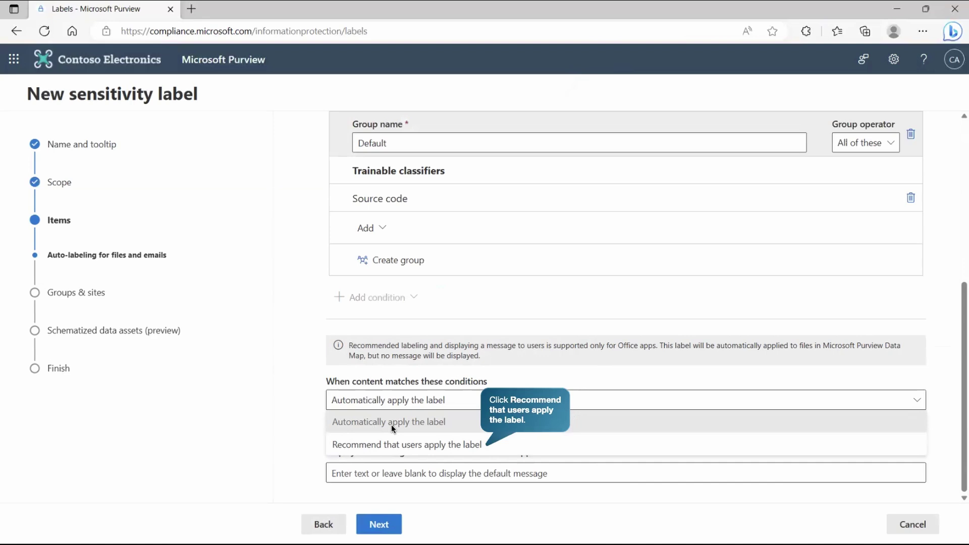
{"action": "left_click", "coordinate": [391, 444]}
{"action": "left_click", "coordinate": [402, 473]}
{"action": "type", "text": "This content appears to..."}
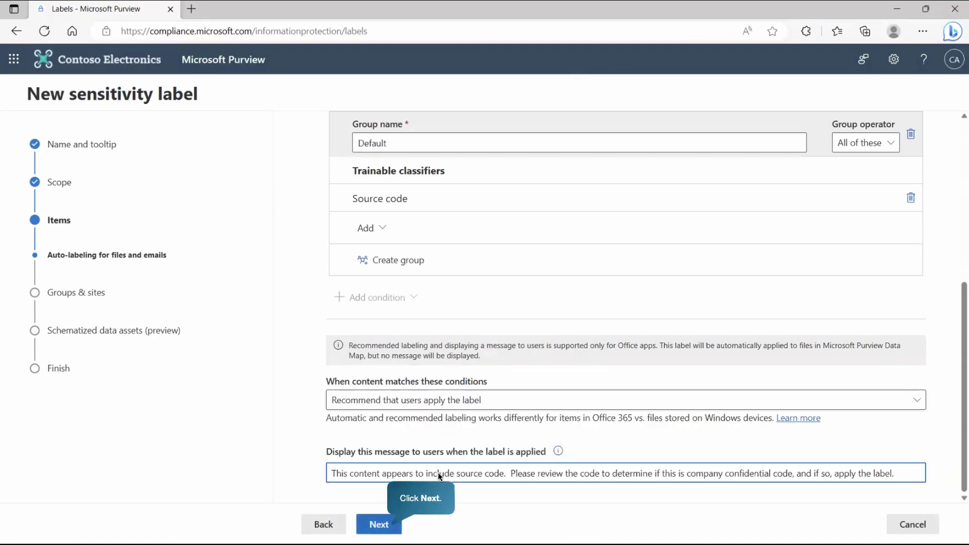
{"action": "left_click", "coordinate": [378, 526]}
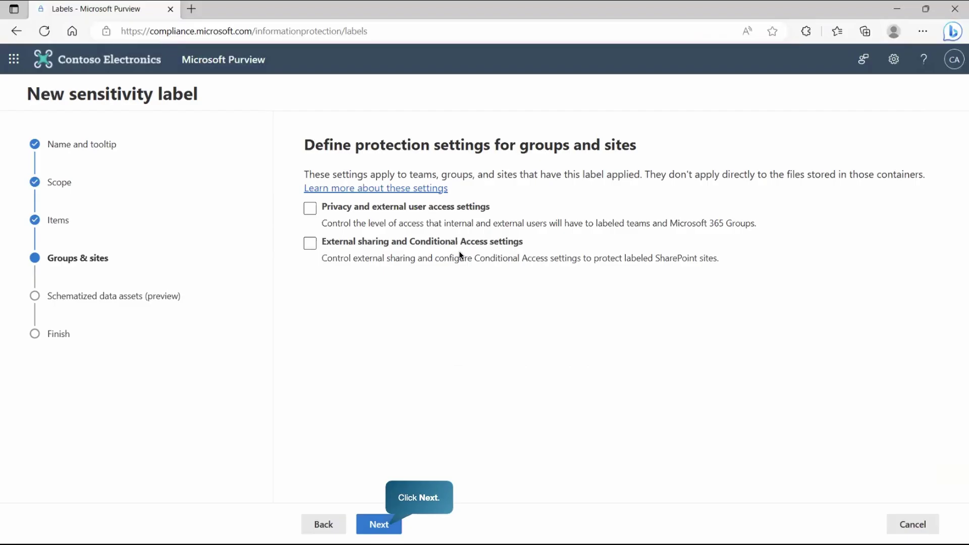
- Accept the preset groups, sites and schematized data settings, create the label, and continue to publishing it to users' apps
{"action": "left_click", "coordinate": [378, 525]}
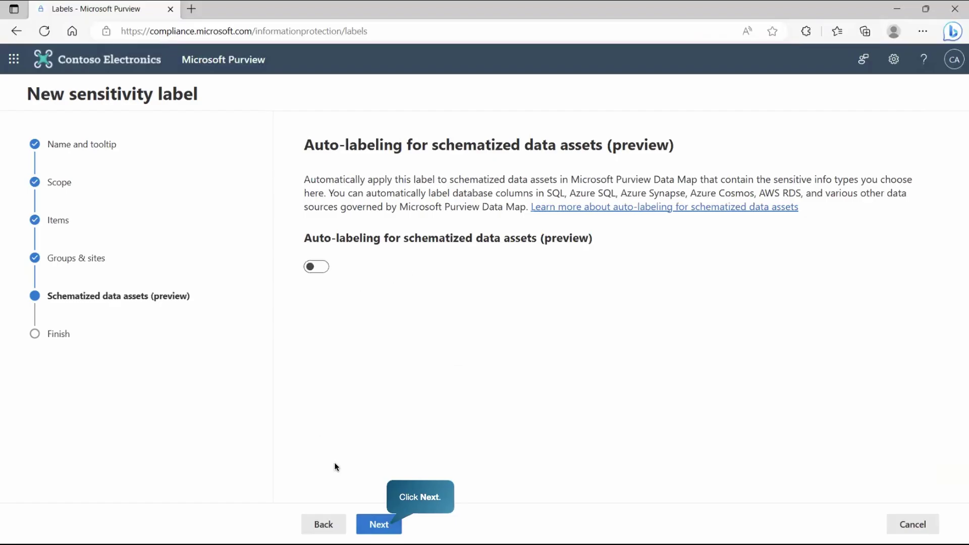
{"action": "left_click", "coordinate": [379, 525]}
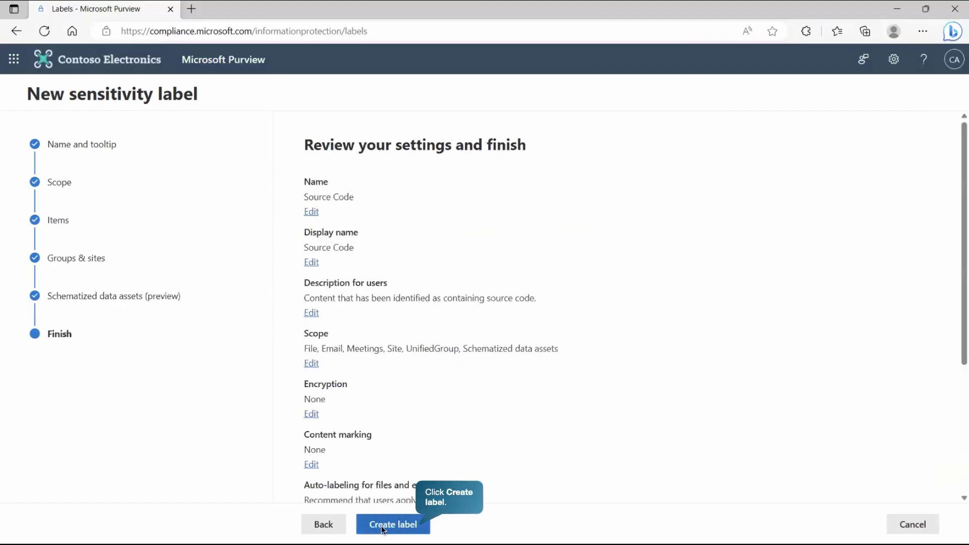
{"action": "left_click", "coordinate": [382, 525]}
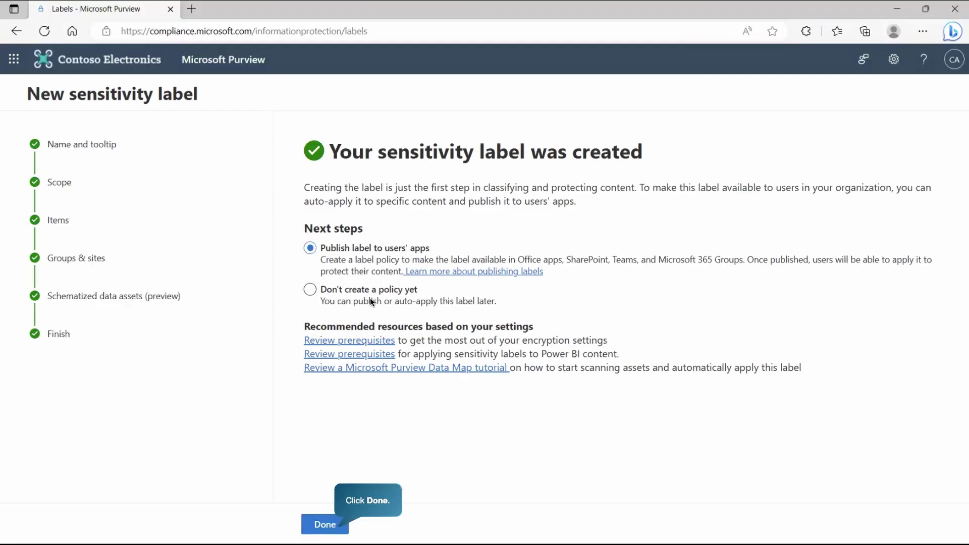
{"action": "left_click", "coordinate": [325, 524]}
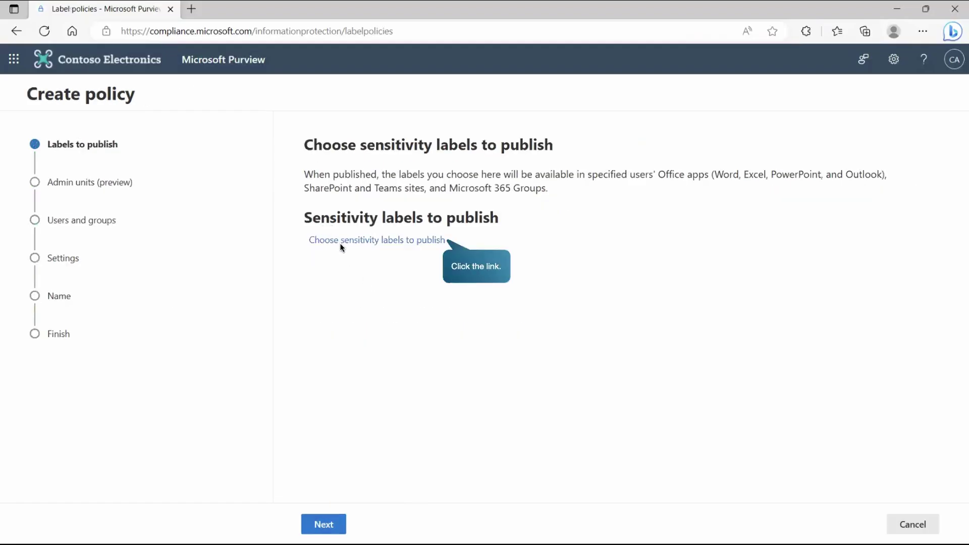
- Choose the Confidential and Confidential/Source Code sensitivity labels to publish in the new policy
{"action": "left_click", "coordinate": [381, 240]}
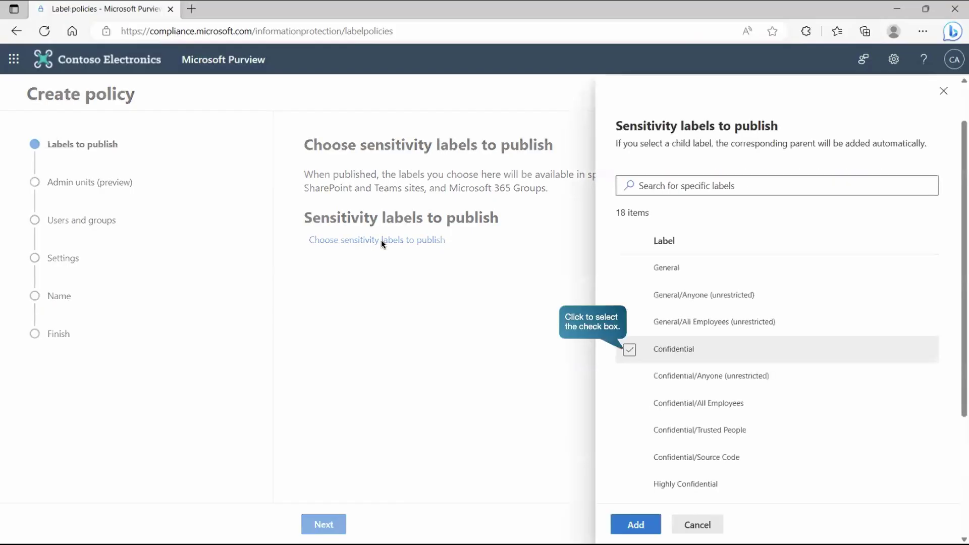
{"action": "left_click", "coordinate": [630, 350]}
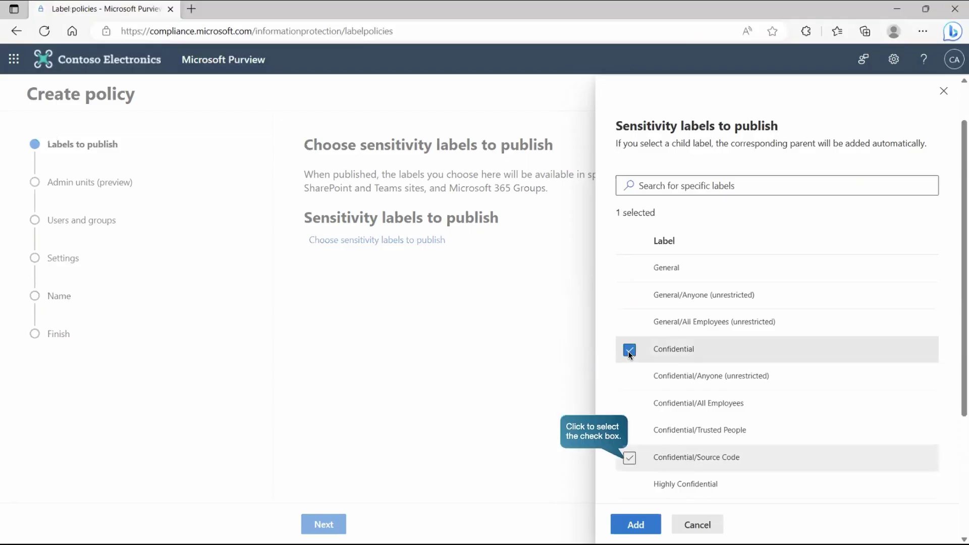
{"action": "left_click", "coordinate": [630, 458]}
{"action": "left_click", "coordinate": [636, 525]}
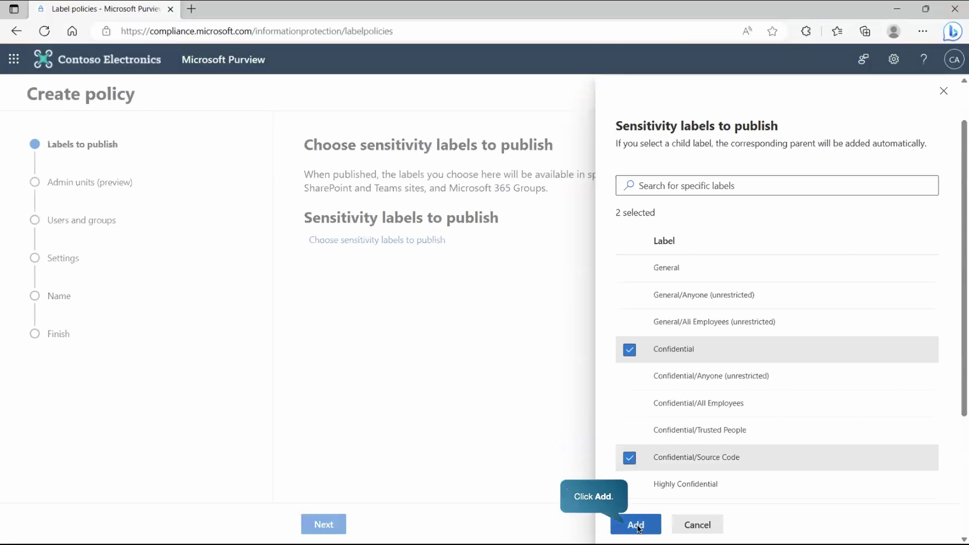
{"action": "left_click", "coordinate": [331, 525]}
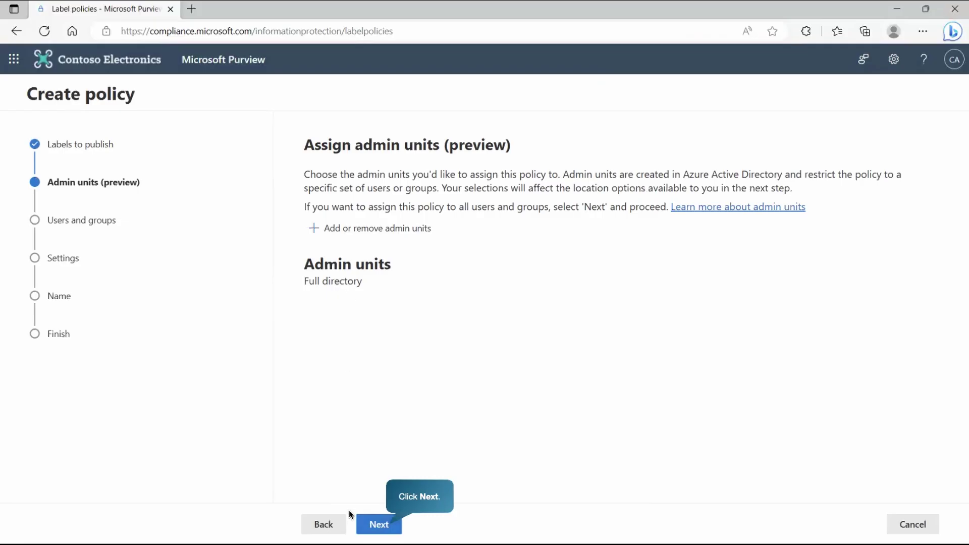
- Keep the preset admin units, users and groups, and policy settings, and name the policy "Source Code Policy"
{"action": "left_click", "coordinate": [380, 525]}
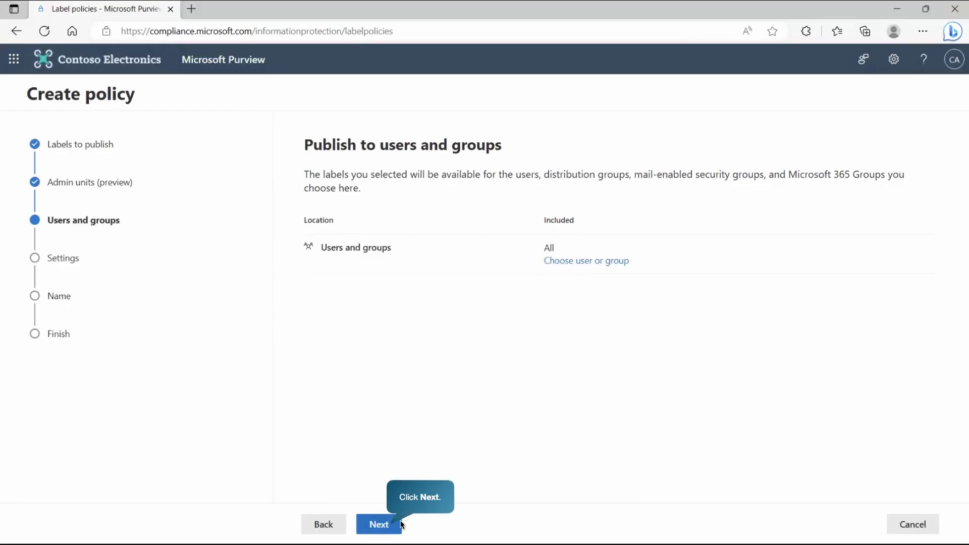
{"action": "left_click", "coordinate": [376, 524]}
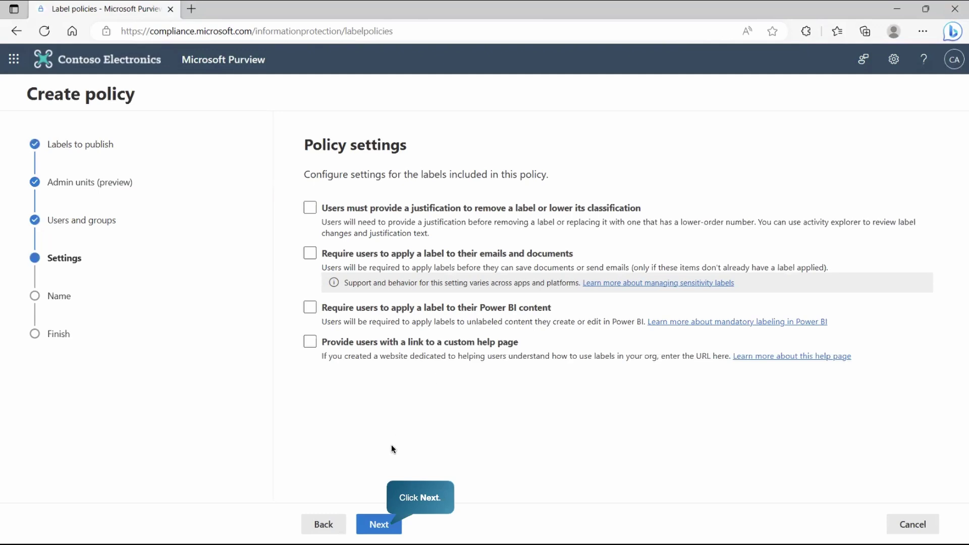
{"action": "left_click", "coordinate": [378, 525]}
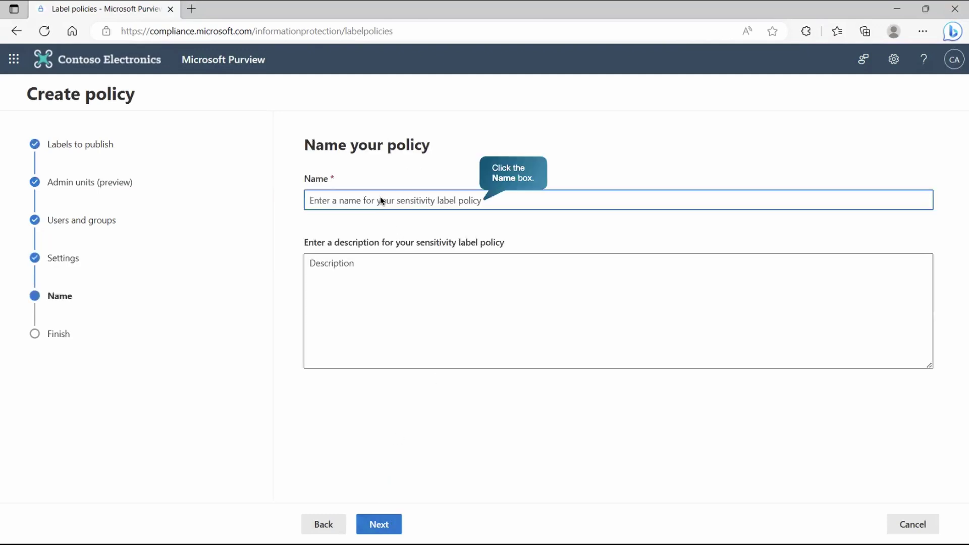
{"action": "left_click", "coordinate": [380, 196]}
{"action": "type", "text": "Source Code Policy"}
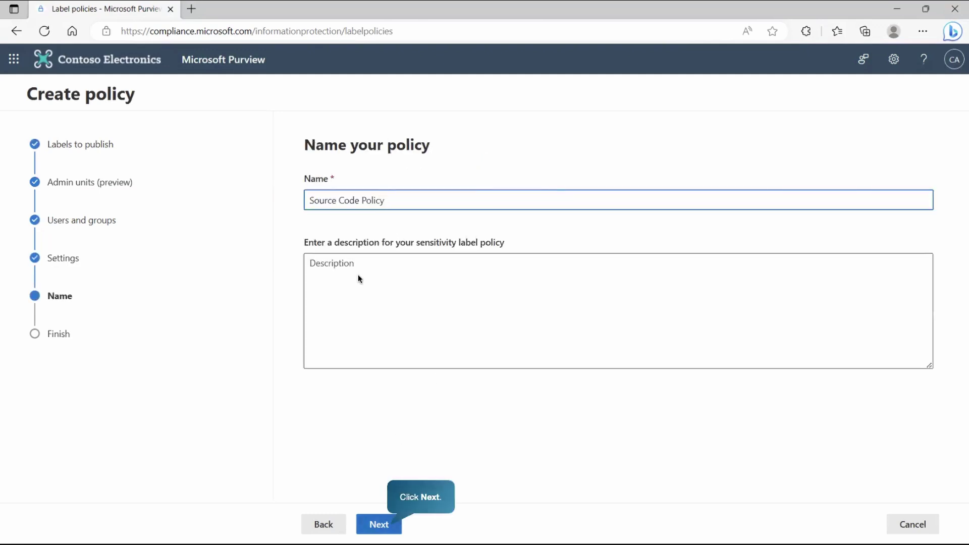
{"action": "left_click", "coordinate": [373, 528]}
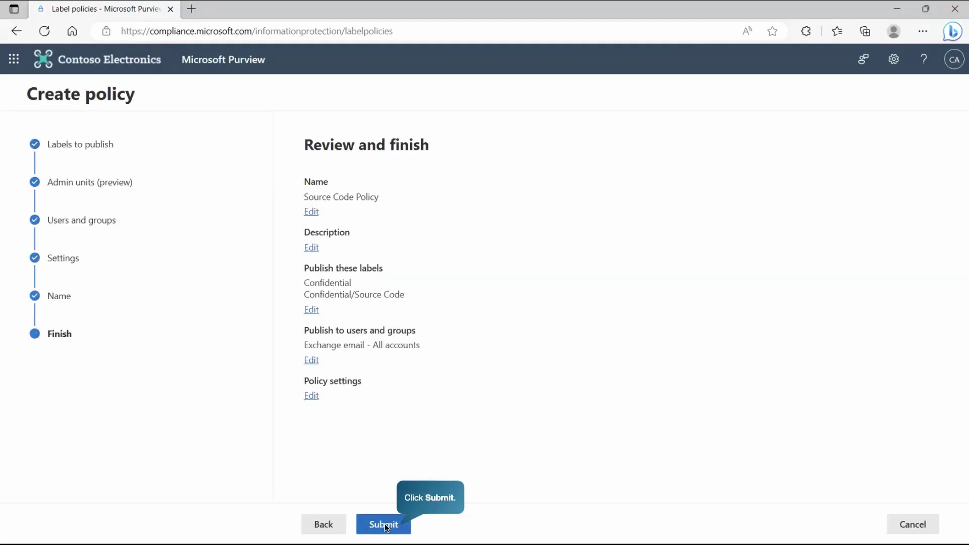